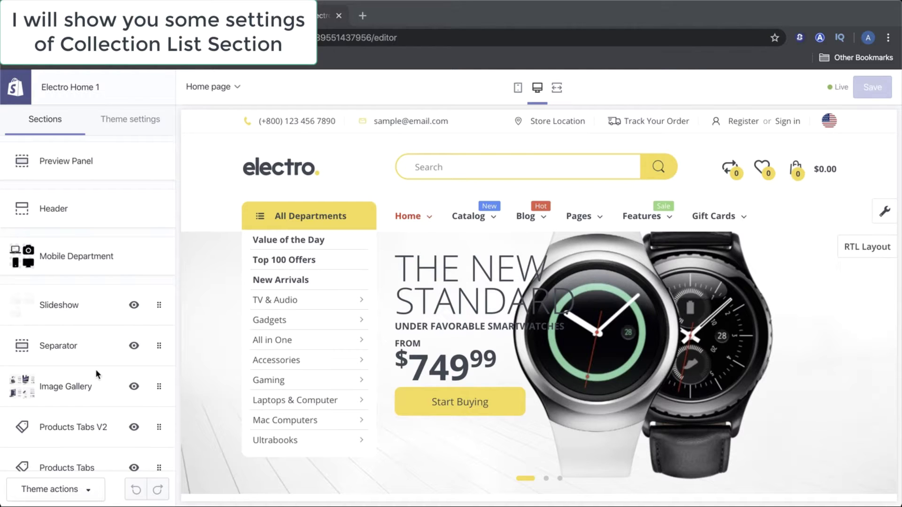
Add a Collection List section to the home page.
{"action": "scroll", "coordinate": [95, 370], "scroll_direction": "down", "scroll_amount": 6}
{"action": "scroll", "coordinate": [97, 374], "scroll_direction": "down", "scroll_amount": 1}
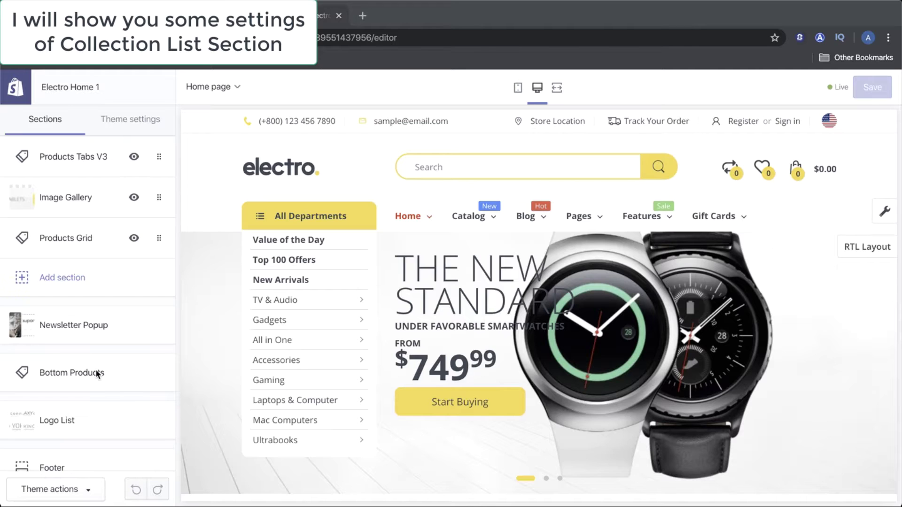
{"action": "left_click", "coordinate": [25, 279]}
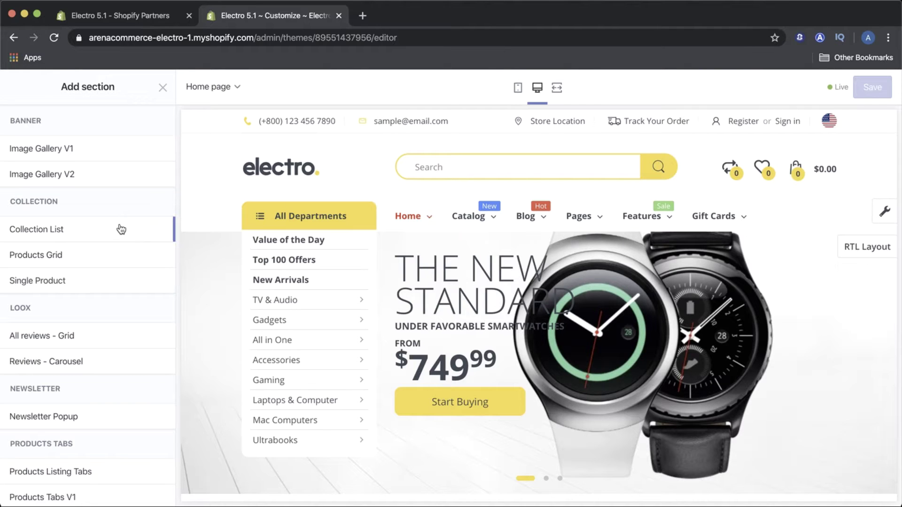
{"action": "mouse_move", "coordinate": [117, 232]}
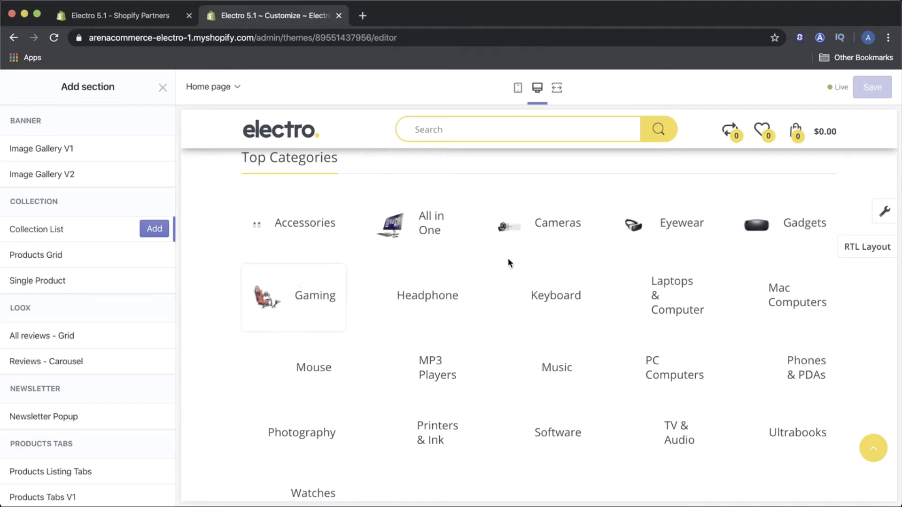
{"action": "left_click", "coordinate": [163, 231]}
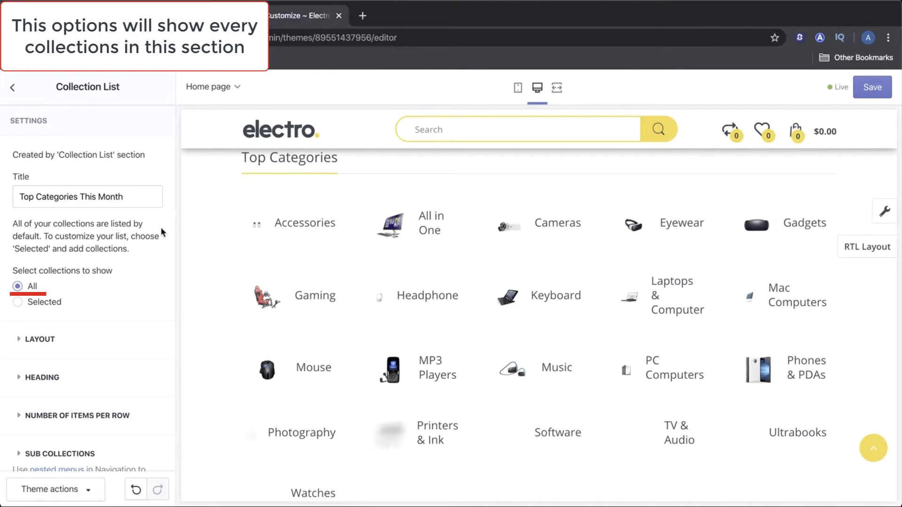
Set the Collection List section to show only selected collections and assign Accessories to the first collection block.
{"action": "scroll", "coordinate": [311, 266], "scroll_direction": "up", "scroll_amount": 1}
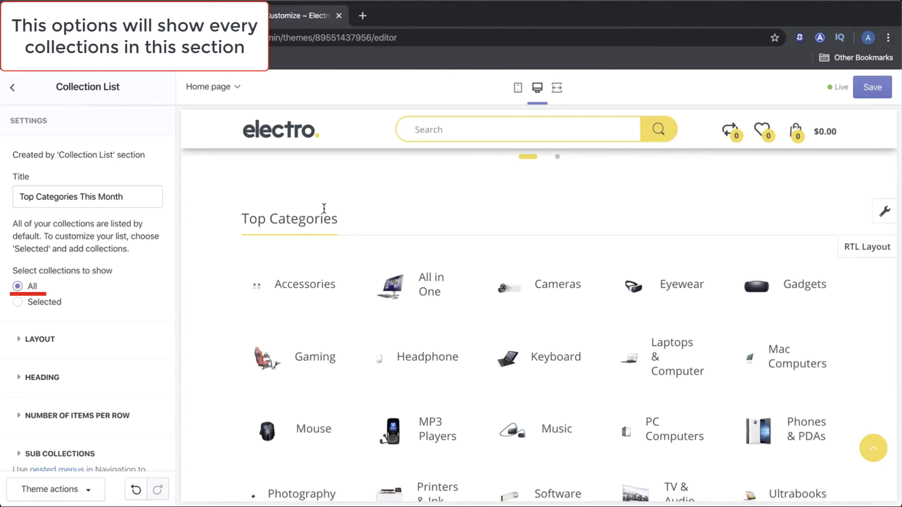
{"action": "scroll", "coordinate": [331, 213], "scroll_direction": "up", "scroll_amount": 1}
{"action": "scroll", "coordinate": [331, 208], "scroll_direction": "down", "scroll_amount": 4}
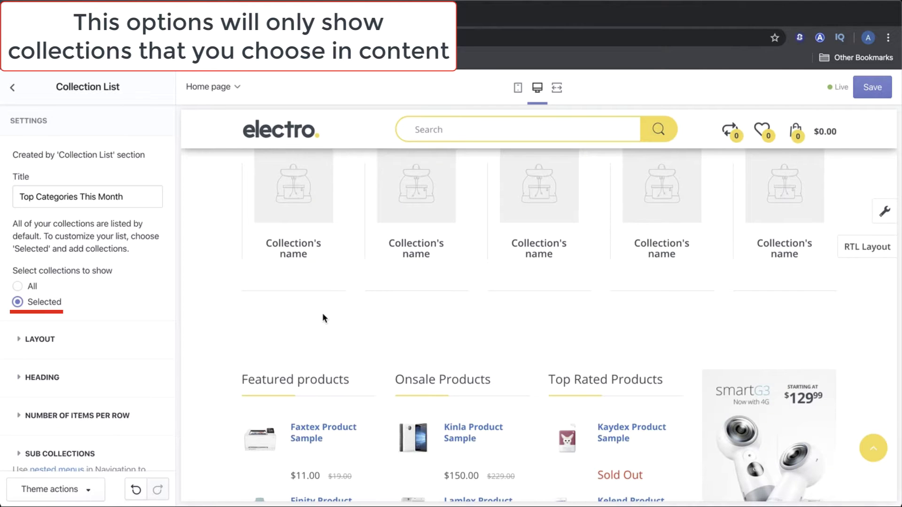
{"action": "scroll", "coordinate": [135, 349], "scroll_direction": "down", "scroll_amount": 7}
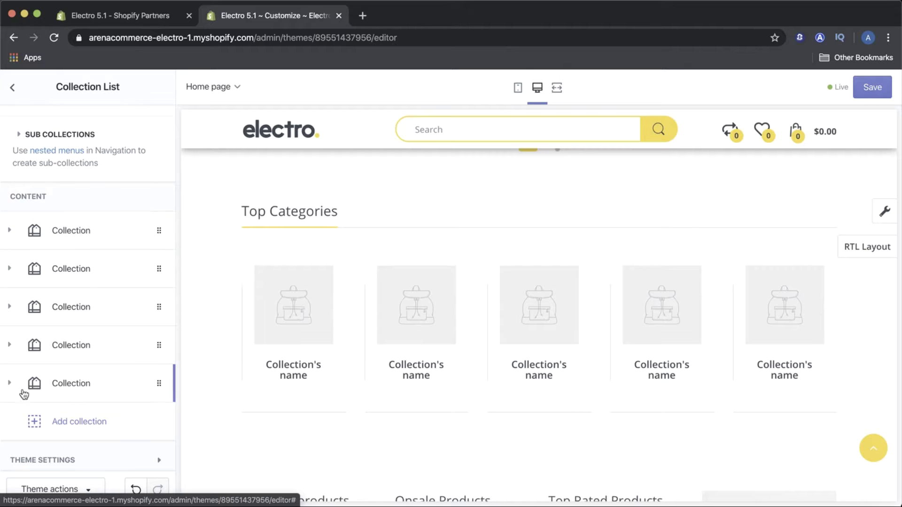
{"action": "left_click", "coordinate": [51, 233]}
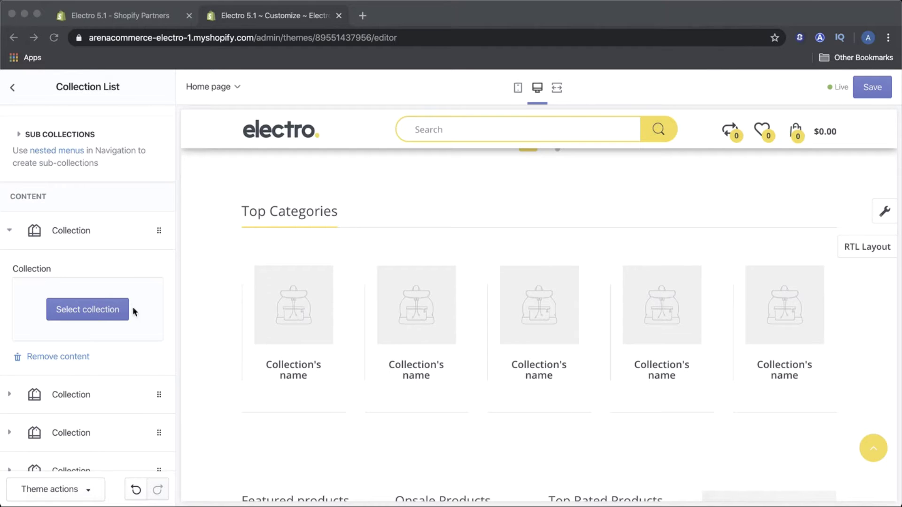
{"action": "left_click", "coordinate": [121, 311]}
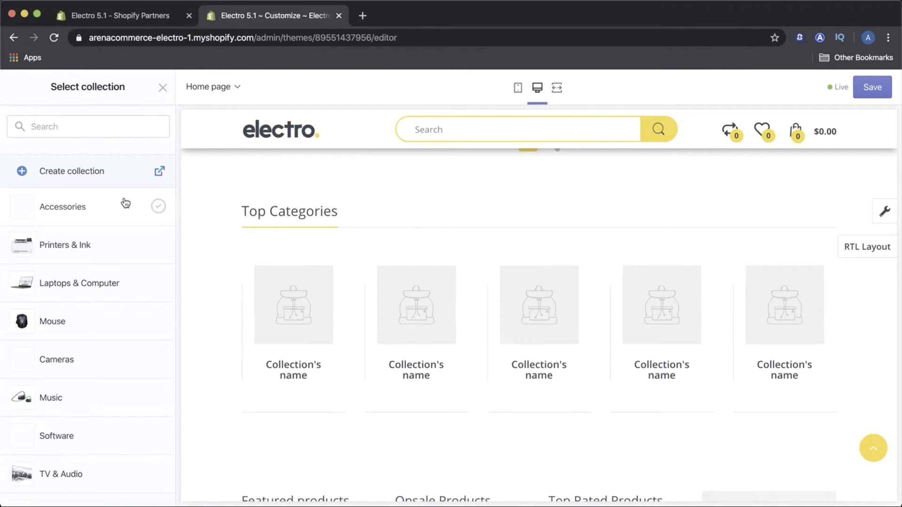
{"action": "left_click", "coordinate": [125, 203]}
{"action": "left_click", "coordinate": [134, 488]}
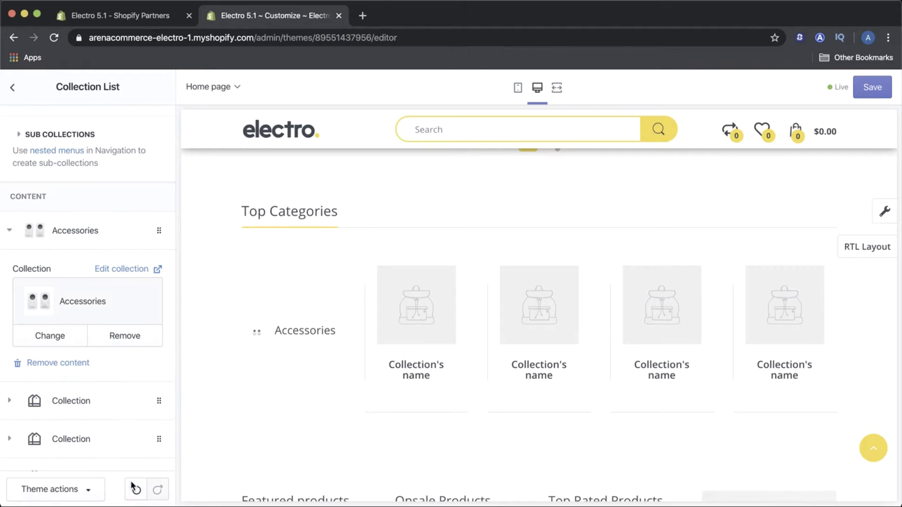
Assign the Laptops & Computer collection to the second collection block.
{"action": "left_click", "coordinate": [89, 401]}
{"action": "left_click", "coordinate": [115, 348]}
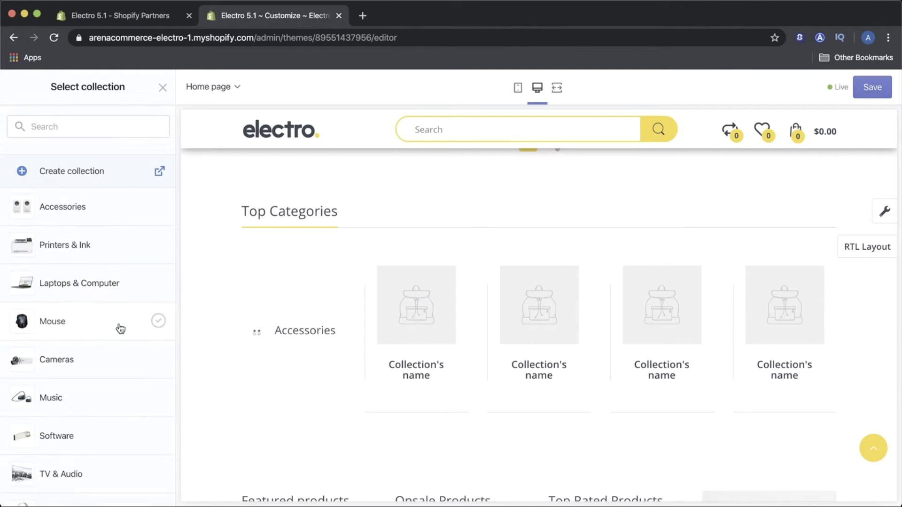
{"action": "left_click", "coordinate": [109, 283]}
{"action": "left_click", "coordinate": [144, 489]}
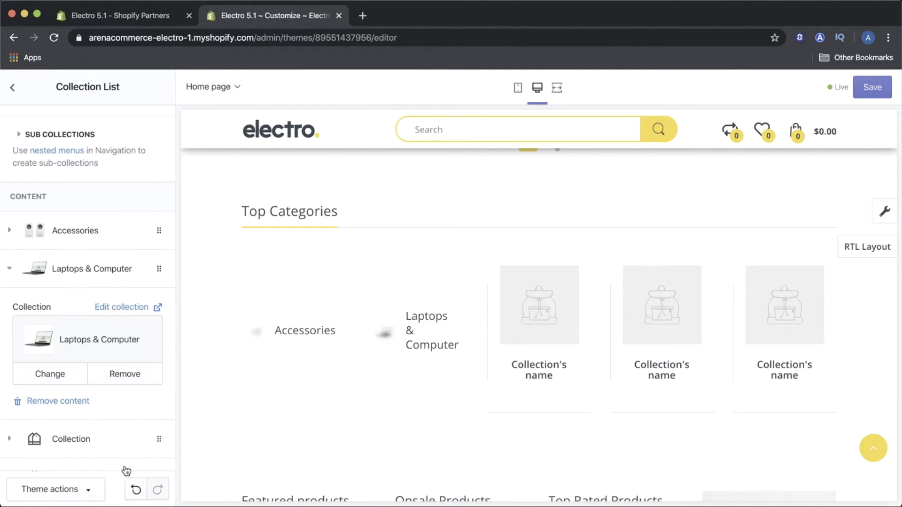
Assign the Printers & Ink collection to the third collection block.
{"action": "left_click", "coordinate": [80, 440]}
{"action": "left_click", "coordinate": [110, 394]}
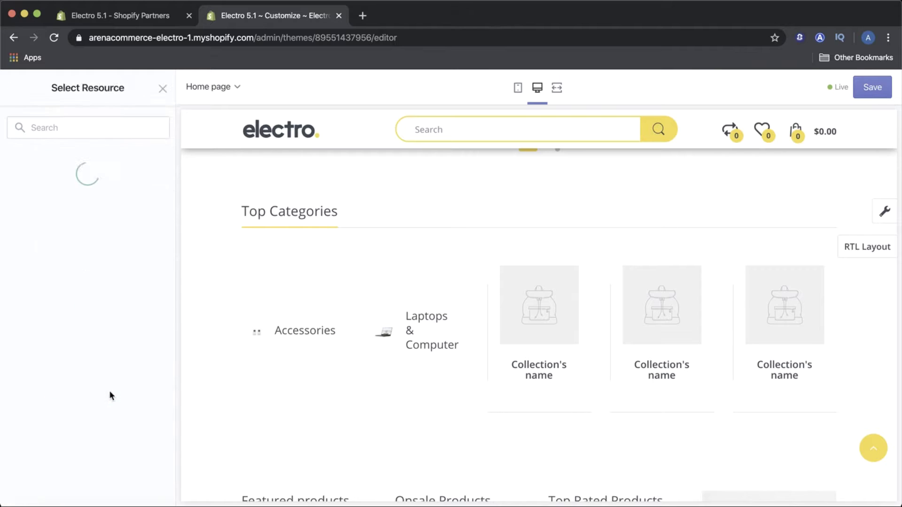
{"action": "left_click", "coordinate": [109, 241]}
{"action": "left_click", "coordinate": [143, 489]}
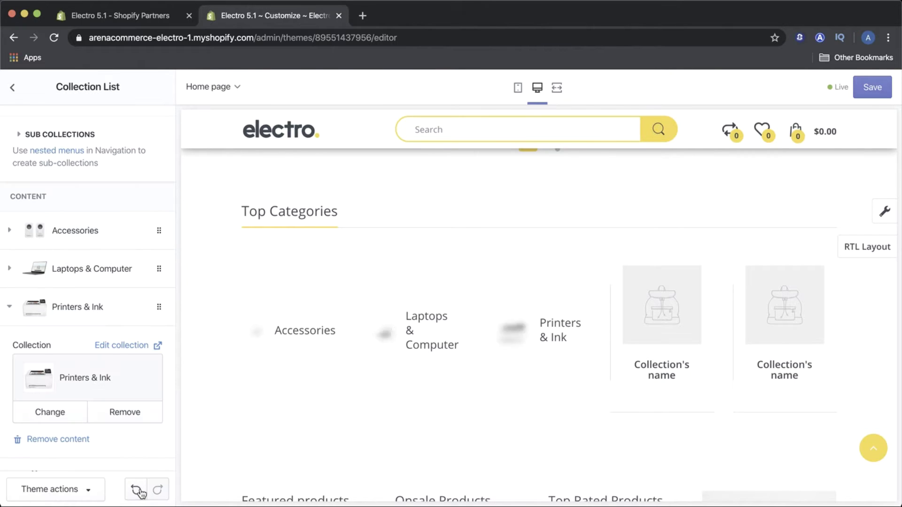
Assign the Cameras collection to the fourth collection block.
{"action": "scroll", "coordinate": [90, 407], "scroll_direction": "down", "scroll_amount": 5}
{"action": "left_click", "coordinate": [71, 320]}
{"action": "left_click", "coordinate": [100, 274]}
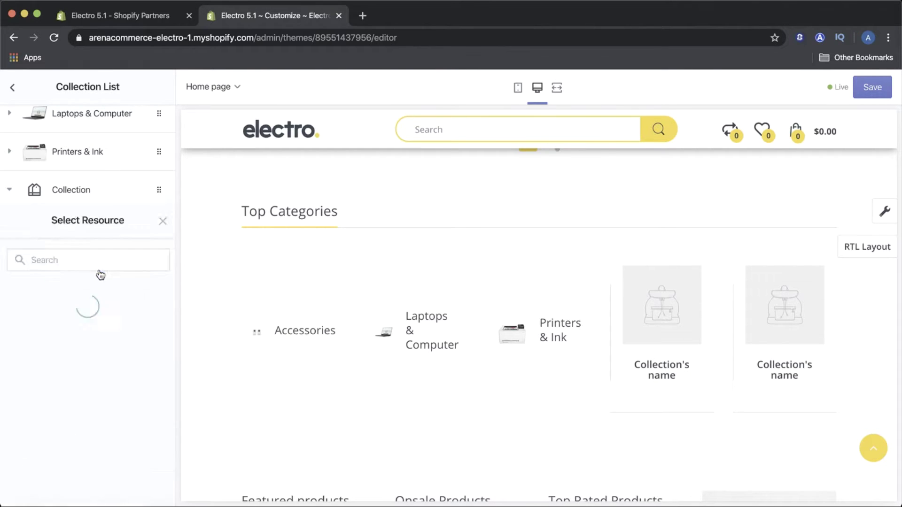
{"action": "left_click", "coordinate": [85, 358]}
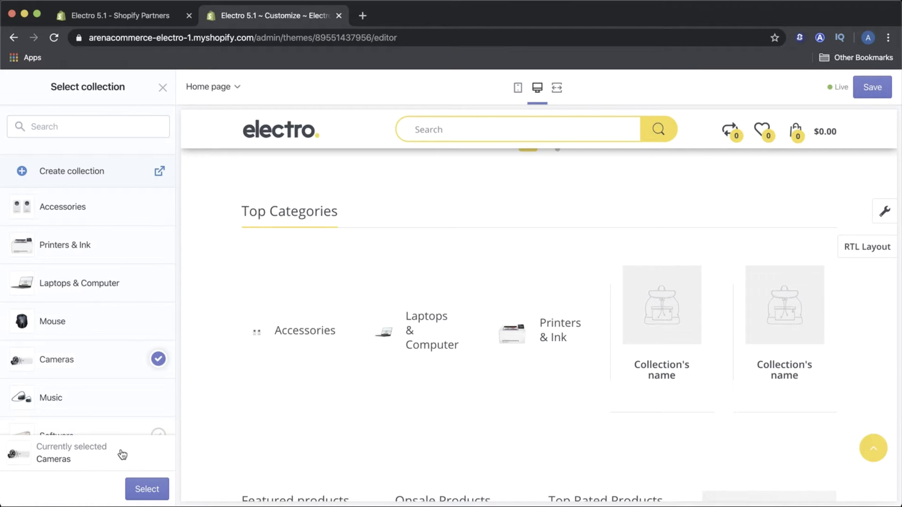
{"action": "left_click", "coordinate": [128, 491]}
Assign the Music collection to the fifth collection block and add another empty collection block after it.
{"action": "left_click", "coordinate": [56, 398]}
{"action": "left_click", "coordinate": [111, 316]}
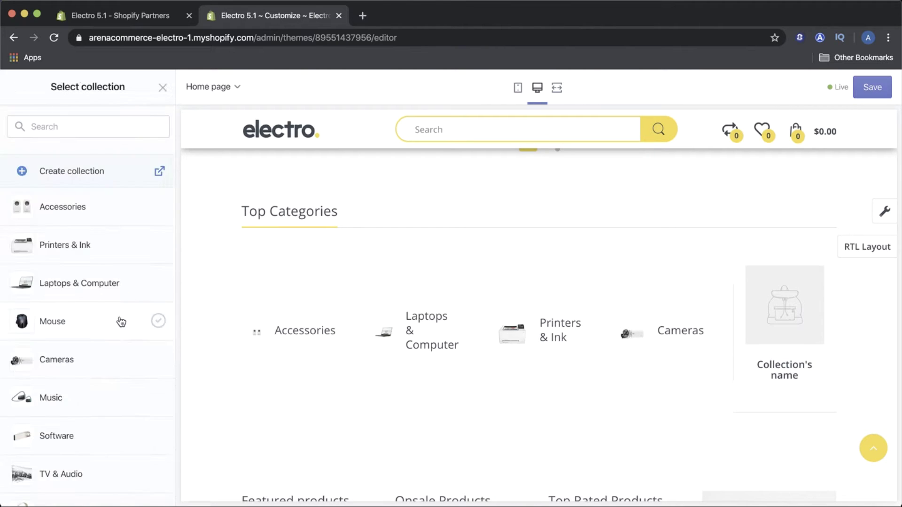
{"action": "left_click", "coordinate": [100, 417]}
{"action": "left_click", "coordinate": [137, 490]}
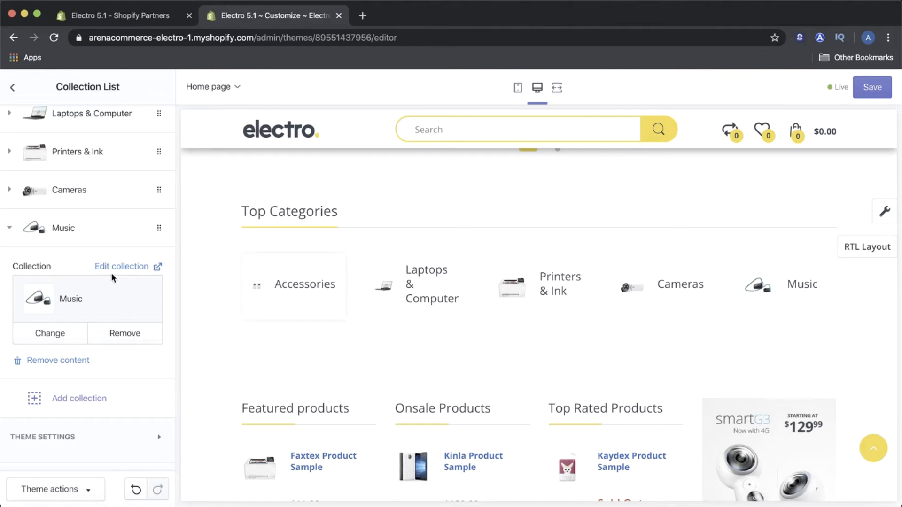
{"action": "left_click", "coordinate": [60, 398]}
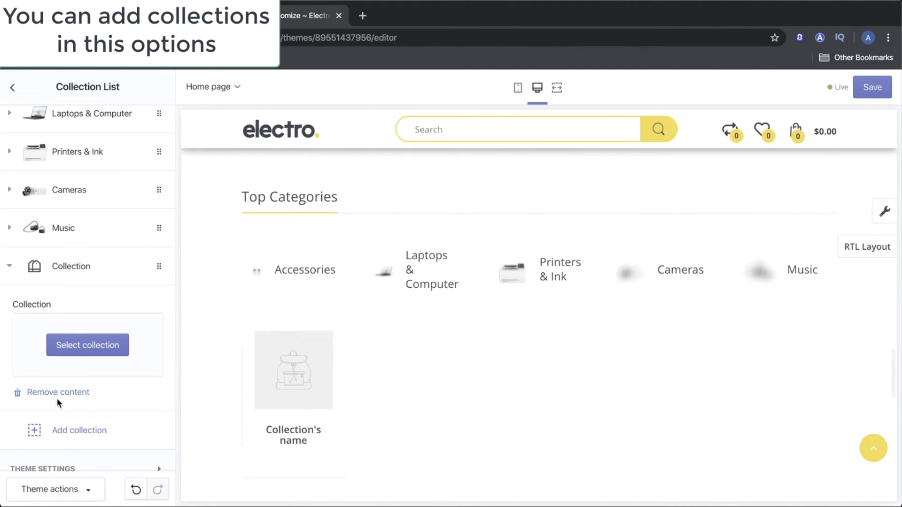
Set the Collection List section to show all collections and check the categories in the preview.
{"action": "scroll", "coordinate": [101, 272], "scroll_direction": "up", "scroll_amount": 5}
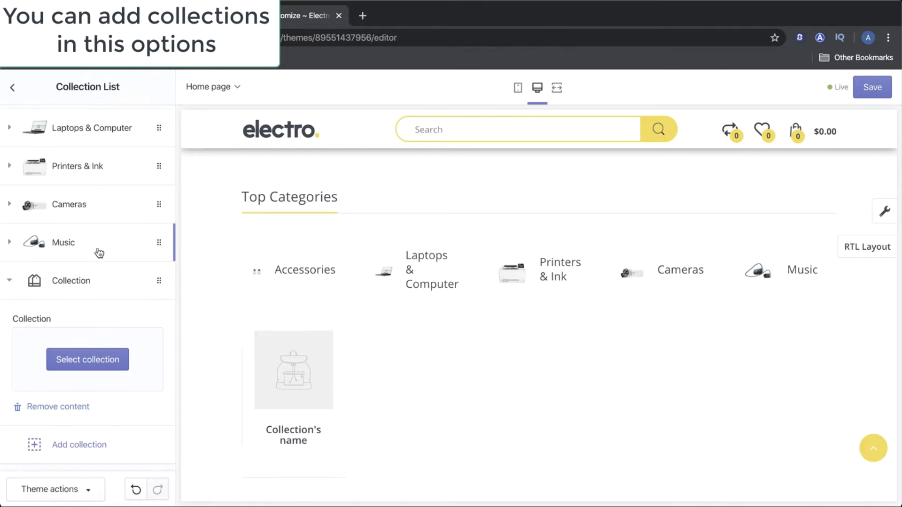
{"action": "scroll", "coordinate": [97, 249], "scroll_direction": "up", "scroll_amount": 5}
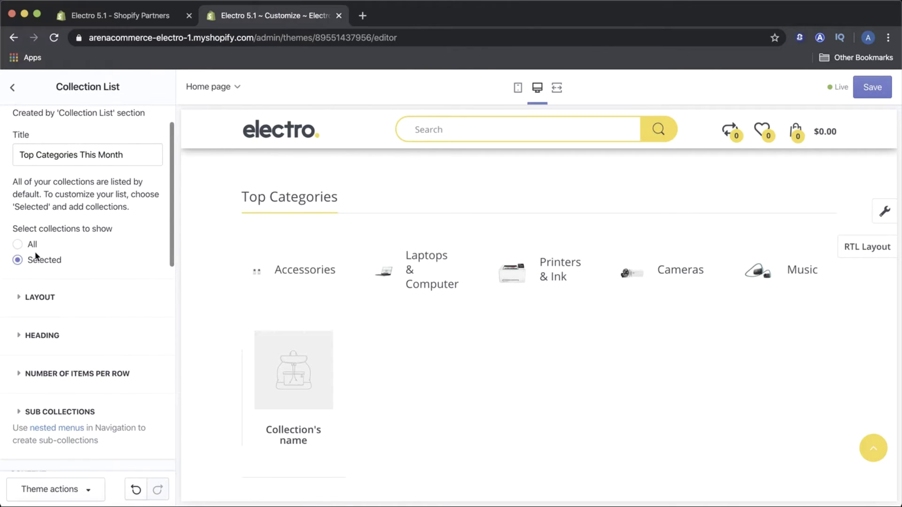
{"action": "left_click", "coordinate": [18, 244]}
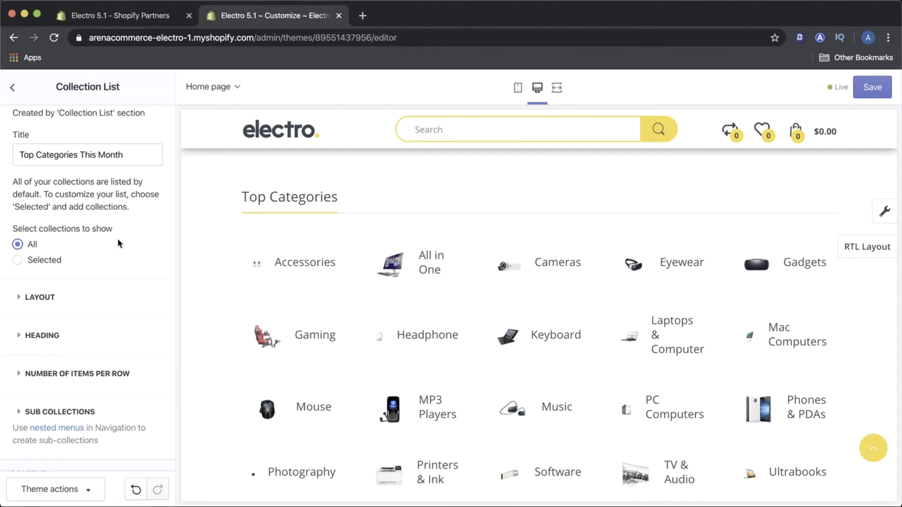
{"action": "scroll", "coordinate": [369, 286], "scroll_direction": "down", "scroll_amount": 5}
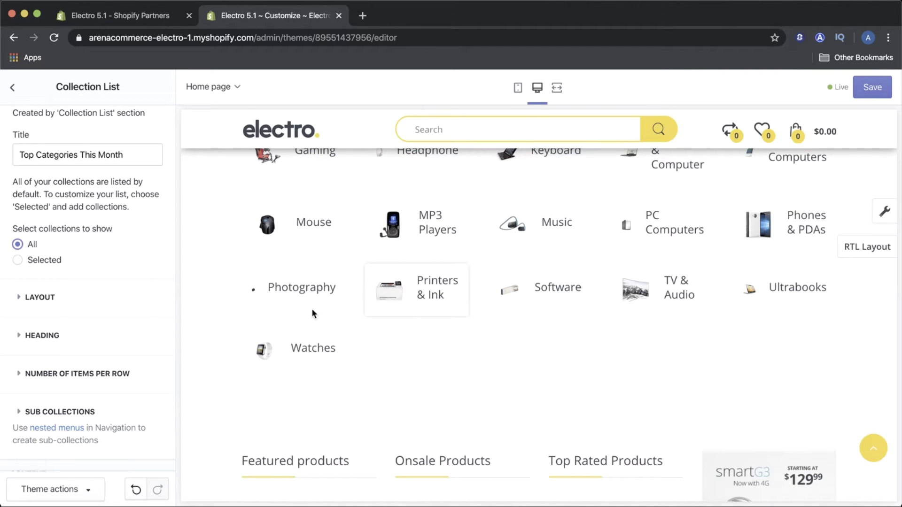
Set the section layout mode to Wide, check it in the full-width preview, and return to the desktop view.
{"action": "left_click", "coordinate": [40, 298]}
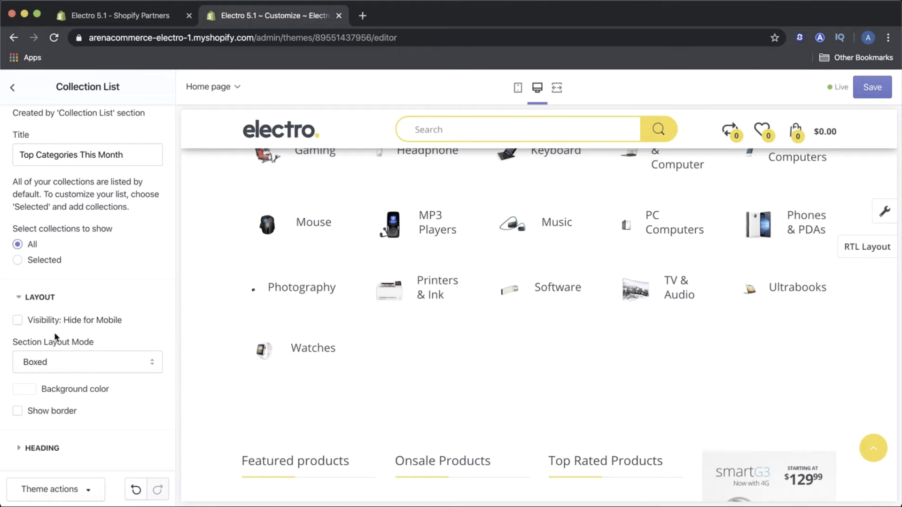
{"action": "left_click", "coordinate": [82, 355]}
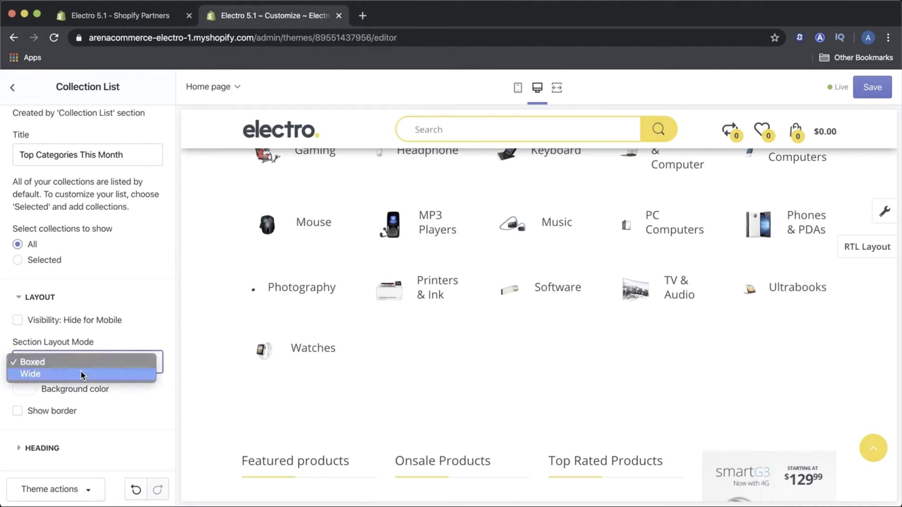
{"action": "left_click", "coordinate": [80, 371]}
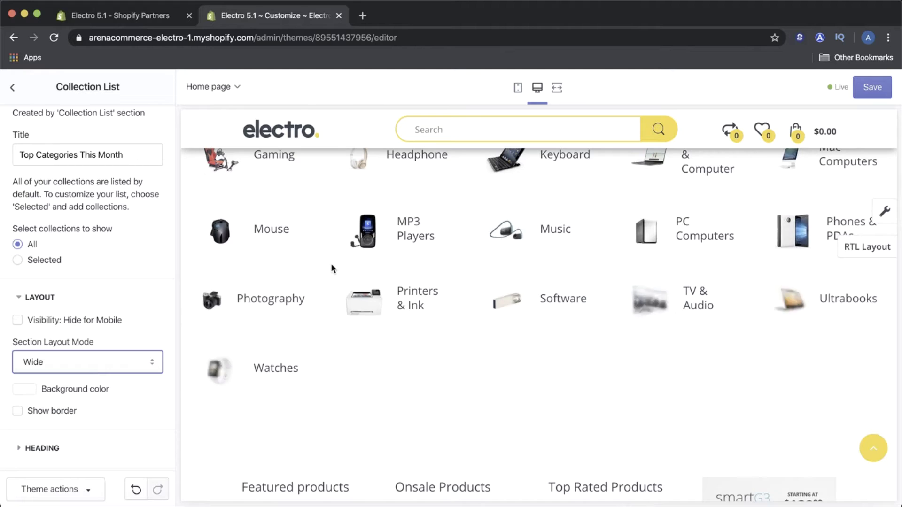
{"action": "left_click", "coordinate": [558, 90]}
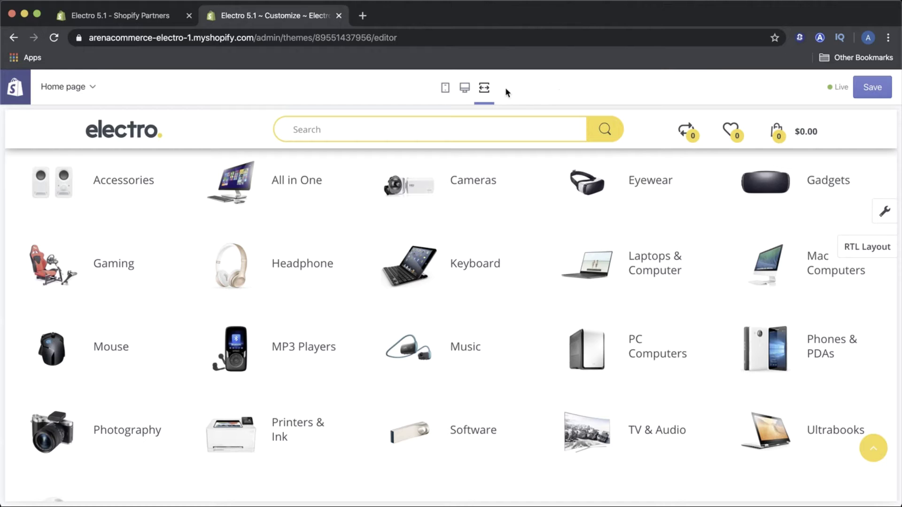
{"action": "left_click", "coordinate": [464, 89]}
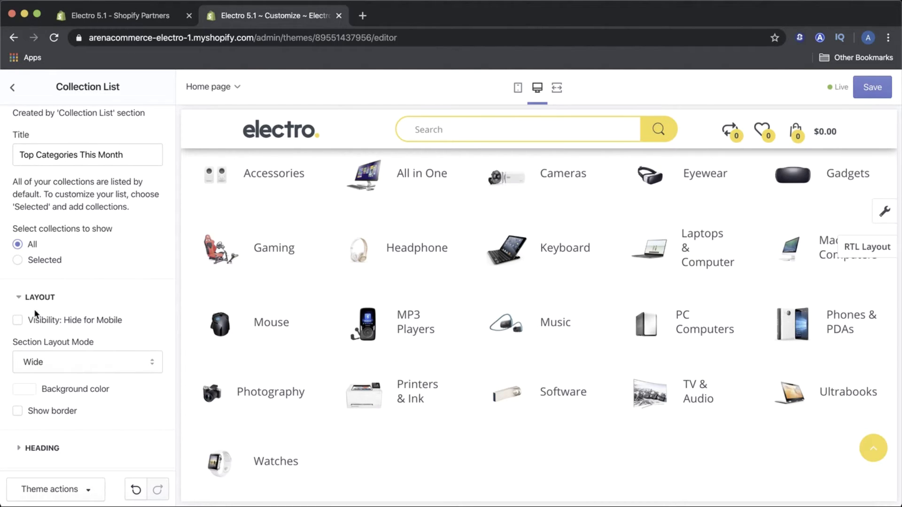
Set the section layout mode to Boxed, check it in the full-width preview, and return to the desktop view.
{"action": "scroll", "coordinate": [36, 313], "scroll_direction": "down", "scroll_amount": 3}
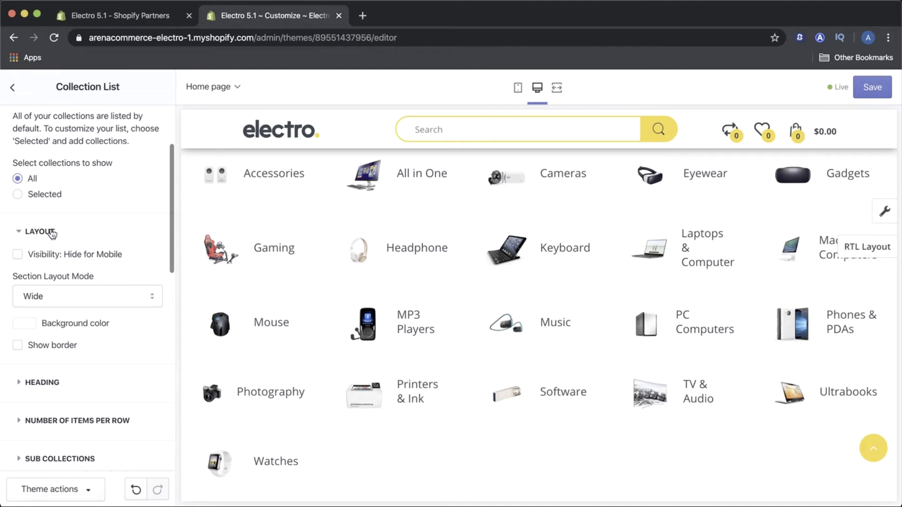
{"action": "left_click", "coordinate": [67, 295]}
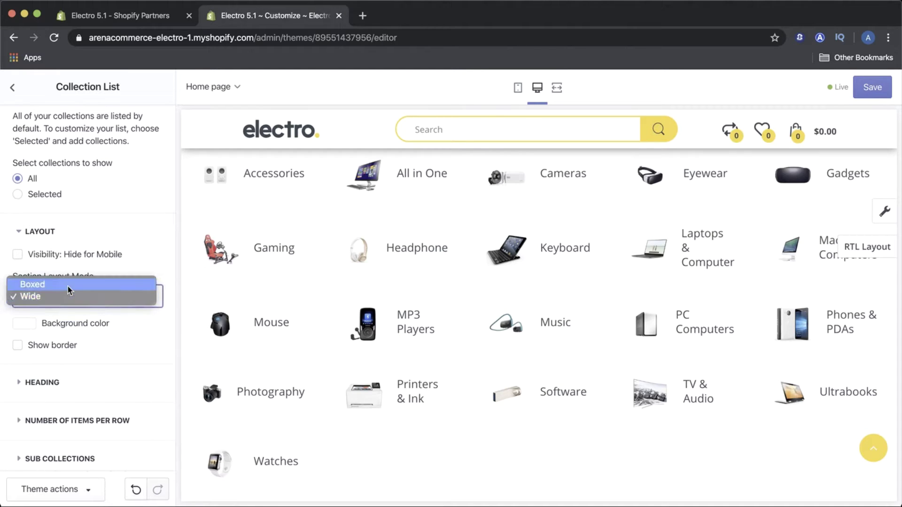
{"action": "left_click", "coordinate": [67, 285]}
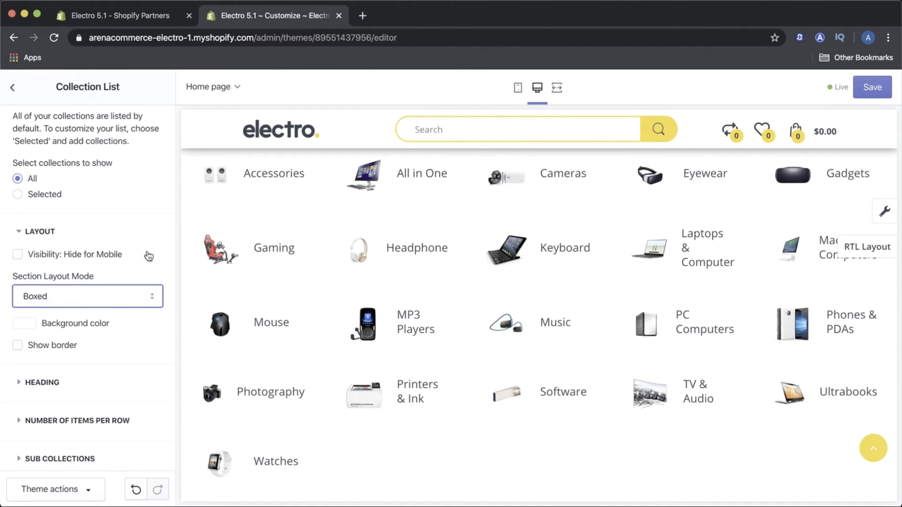
{"action": "left_click", "coordinate": [554, 89]}
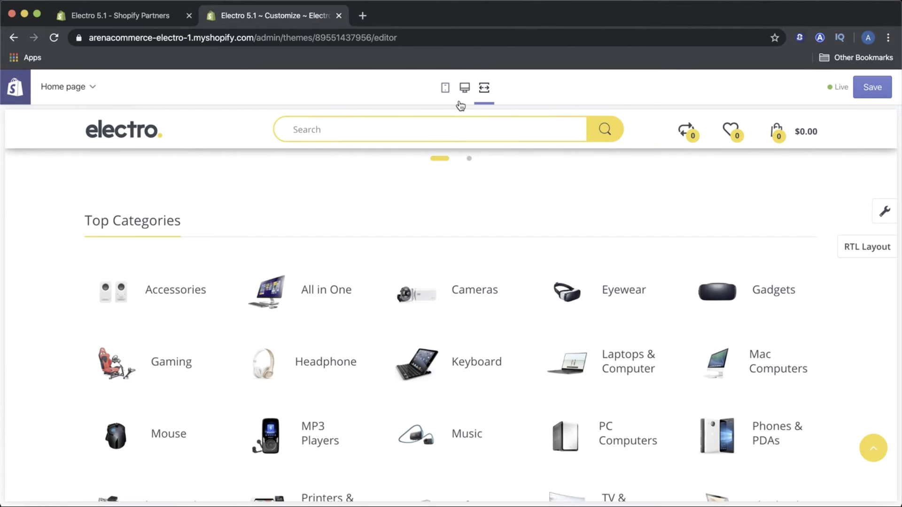
{"action": "left_click", "coordinate": [467, 99]}
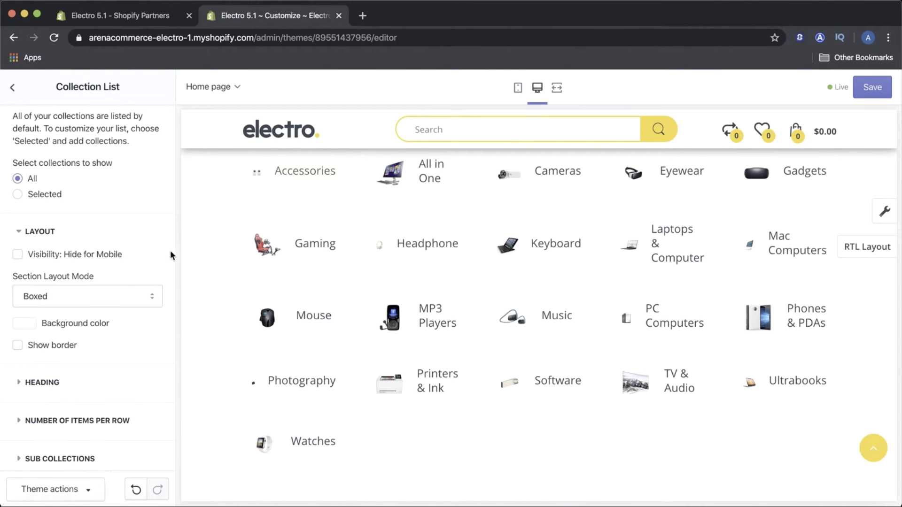
Set the section layout mode to Wide and give the section the pale yellow background color #F8F4B4.
{"action": "left_click", "coordinate": [90, 303]}
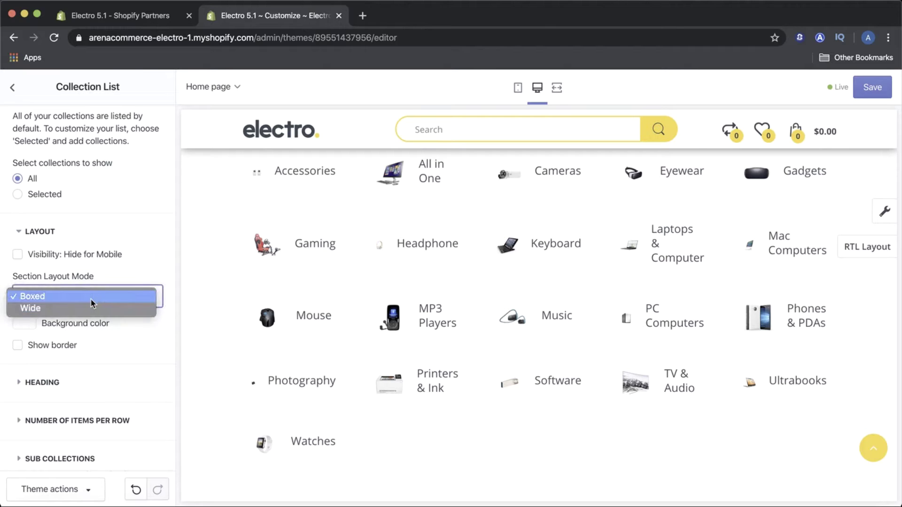
{"action": "left_click", "coordinate": [89, 308]}
{"action": "left_click", "coordinate": [22, 323]}
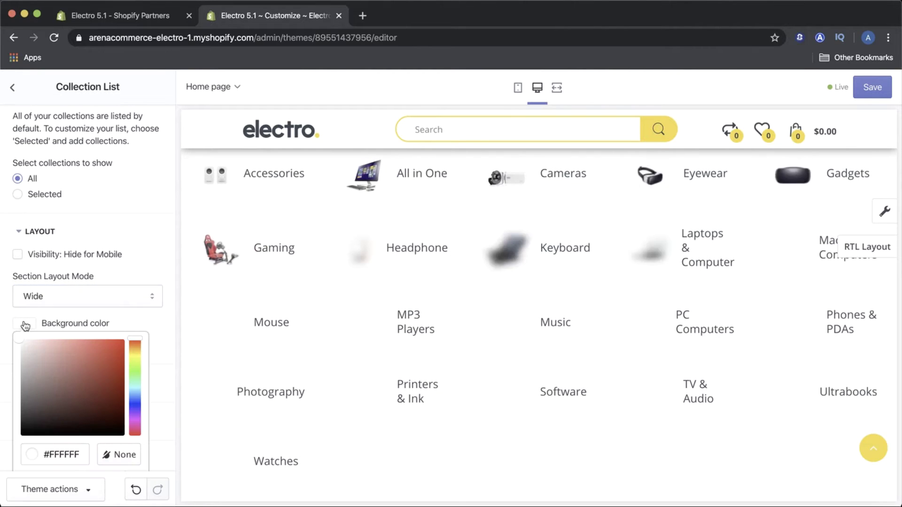
{"action": "left_click", "coordinate": [30, 340]}
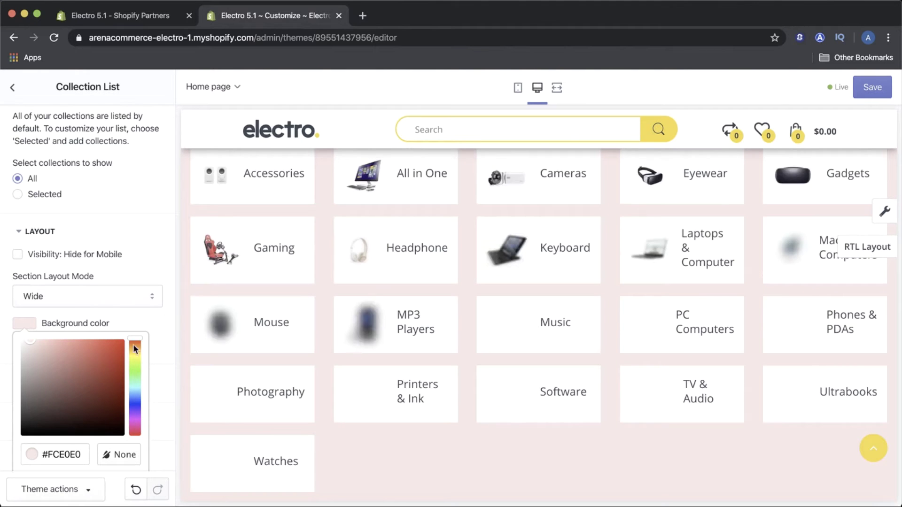
{"action": "left_click", "coordinate": [135, 353]}
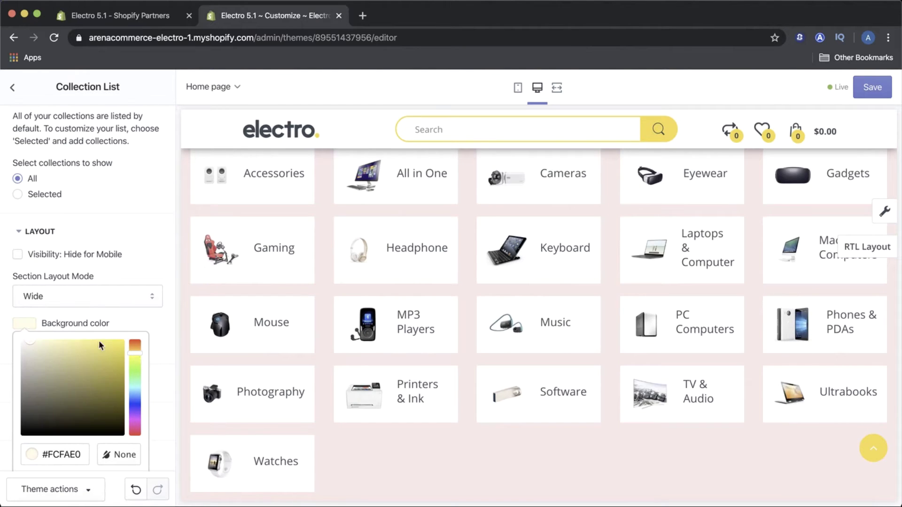
{"action": "left_click", "coordinate": [48, 340]}
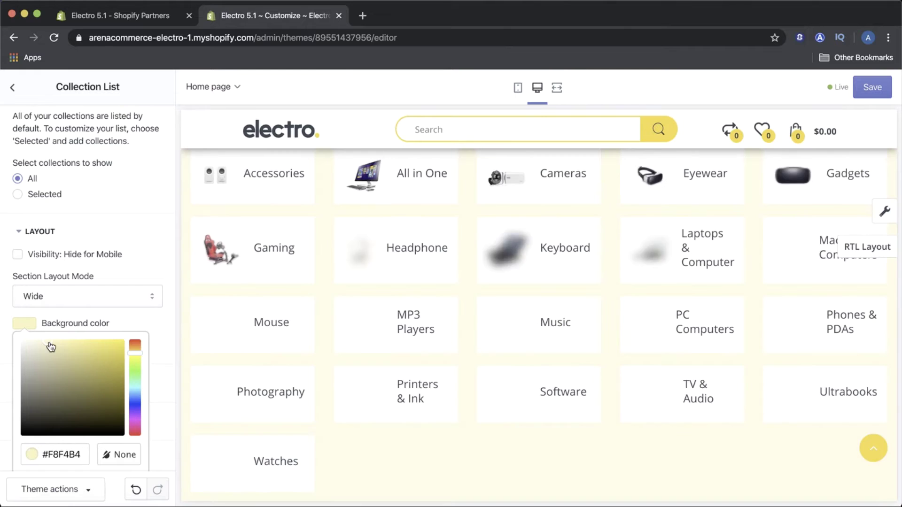
{"action": "left_click", "coordinate": [151, 323]}
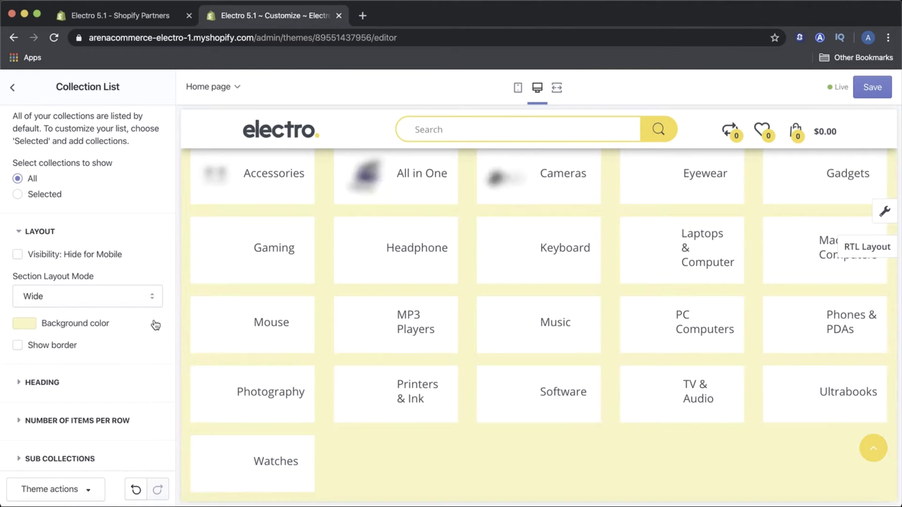
Enable the border for the Collection List section and check the bordered collection grid in the preview.
{"action": "scroll", "coordinate": [151, 320], "scroll_direction": "down", "scroll_amount": 1}
{"action": "left_click", "coordinate": [37, 327]}
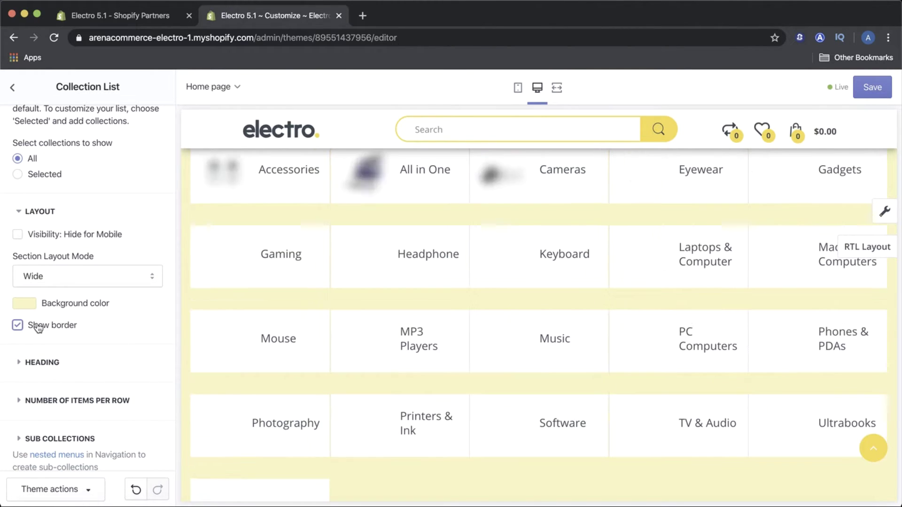
{"action": "scroll", "coordinate": [330, 300], "scroll_direction": "up", "scroll_amount": 3}
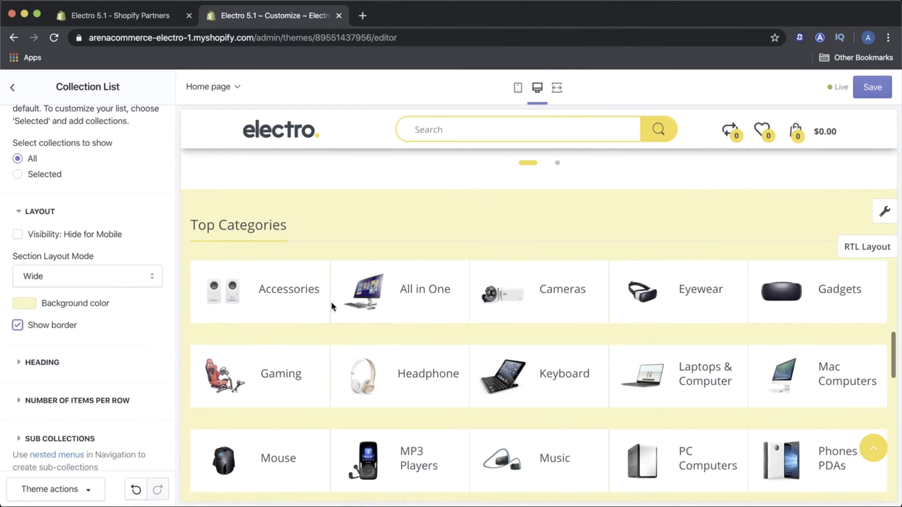
{"action": "scroll", "coordinate": [330, 301], "scroll_direction": "down", "scroll_amount": 5}
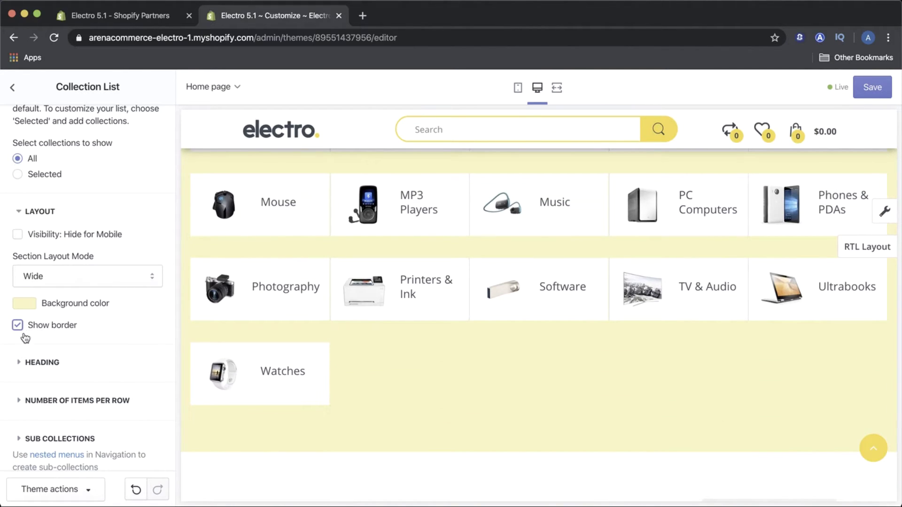
Change the section's heading text to "All collections" and check the heading in the preview.
{"action": "left_click", "coordinate": [21, 359]}
{"action": "scroll", "coordinate": [22, 336], "scroll_direction": "down", "scroll_amount": 2}
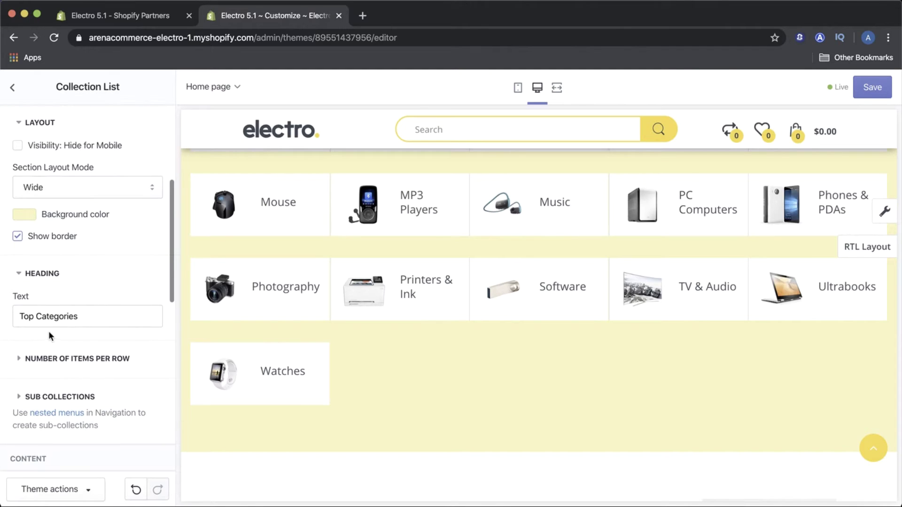
{"action": "left_click", "coordinate": [81, 318]}
{"action": "triple_click", "coordinate": [81, 318]}
{"action": "type", "text": "All collections"}
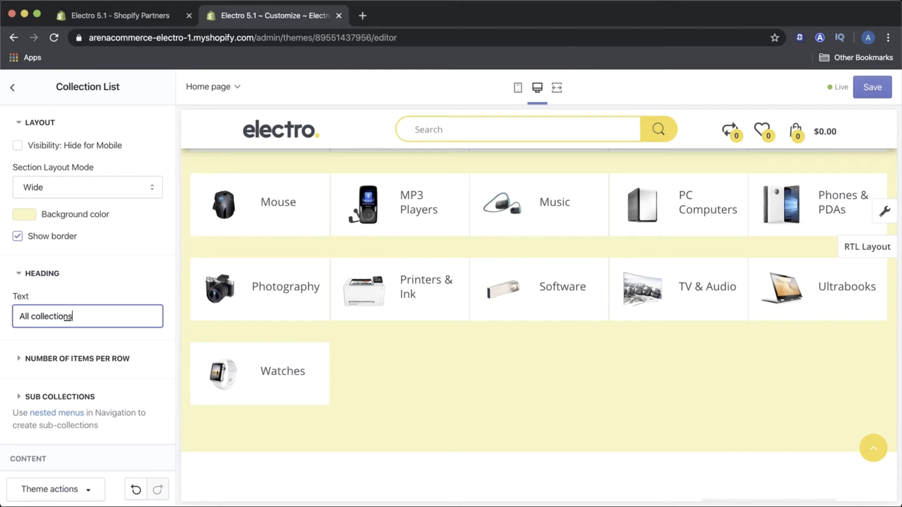
{"action": "left_click", "coordinate": [40, 358]}
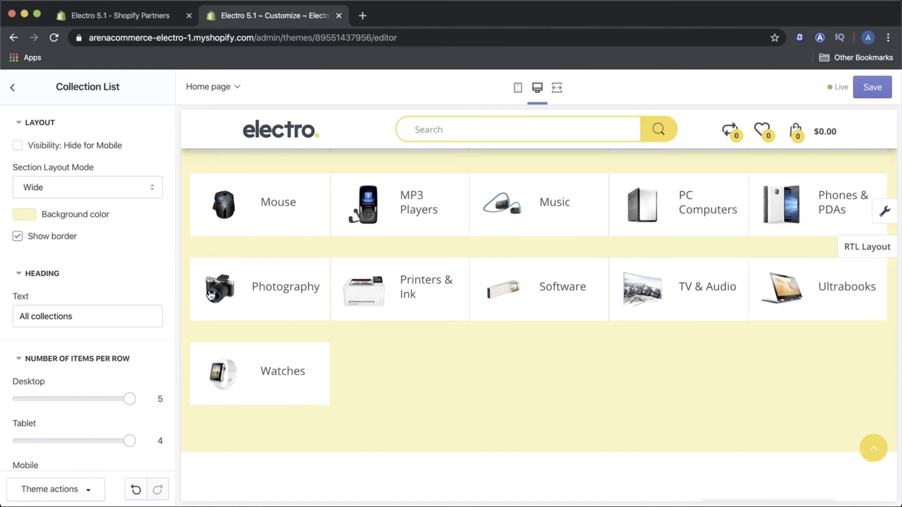
{"action": "scroll", "coordinate": [210, 294], "scroll_direction": "up", "scroll_amount": 5}
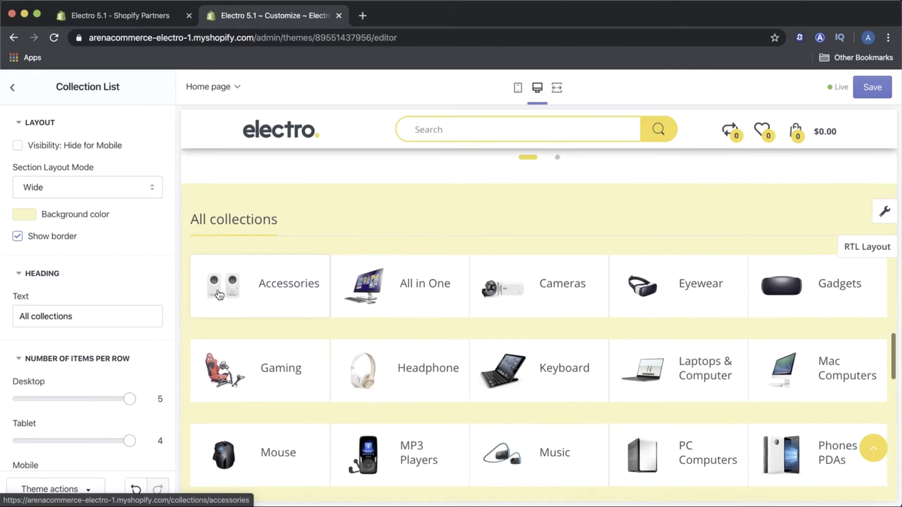
{"action": "left_click", "coordinate": [49, 319]}
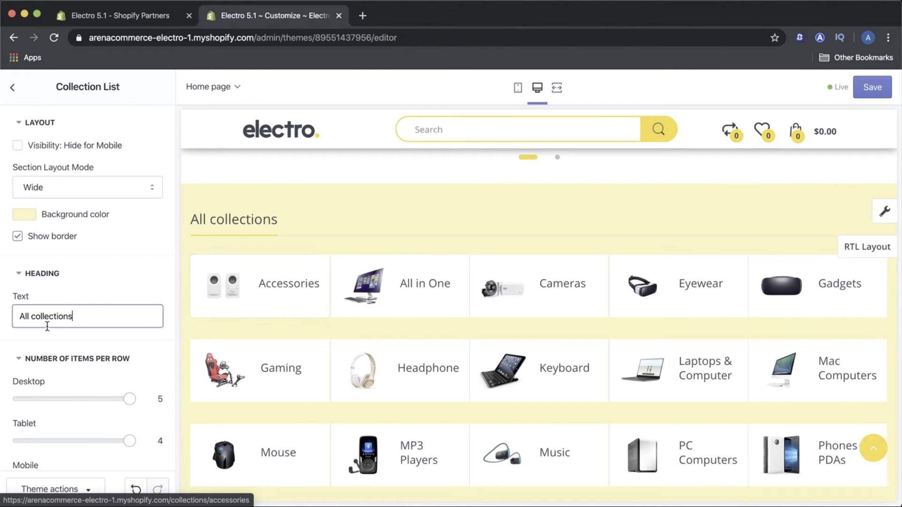
Set the number of desktop items per row to 3 and check the collection grid in the preview.
{"action": "left_click", "coordinate": [92, 360]}
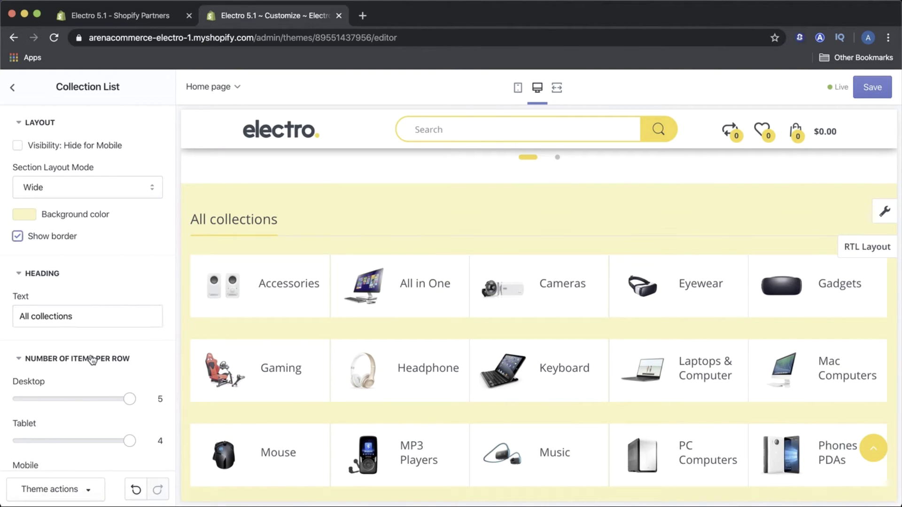
{"action": "scroll", "coordinate": [133, 334], "scroll_direction": "down", "scroll_amount": 3}
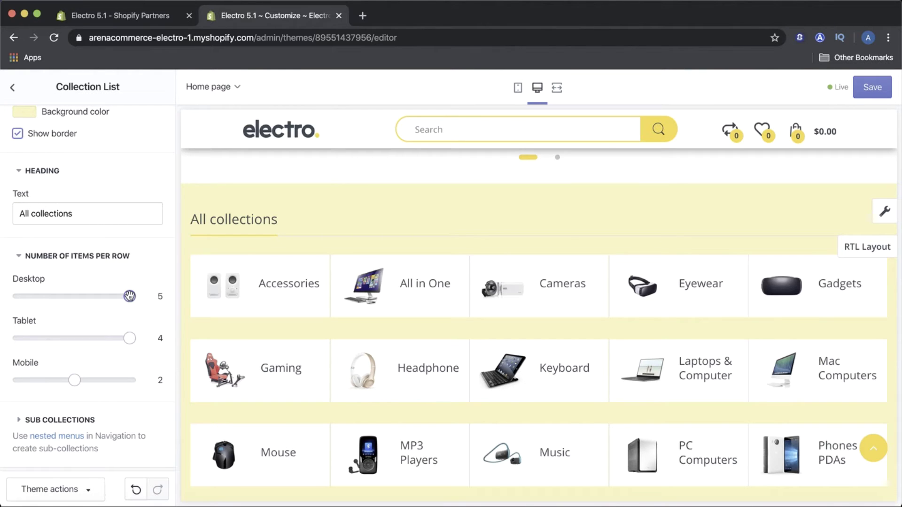
{"action": "left_click_drag", "start_coordinate": [115, 299], "coordinate": [104, 295]}
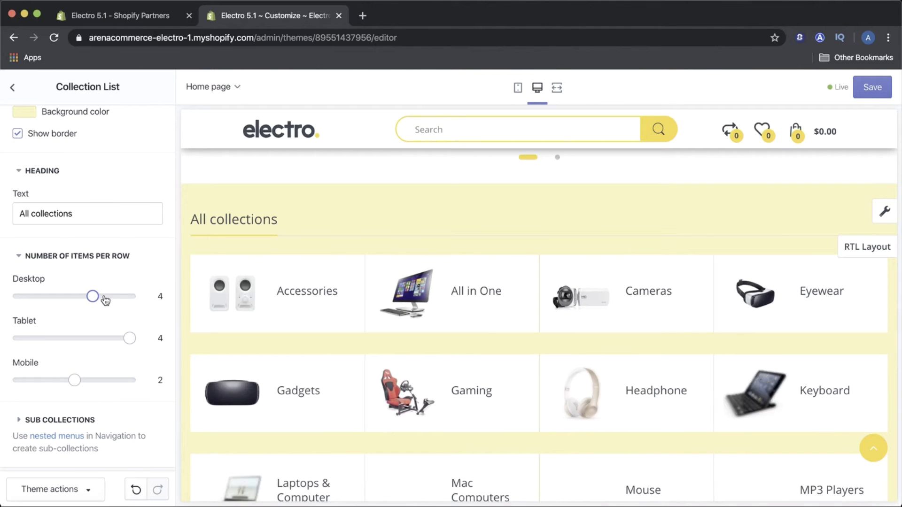
{"action": "left_click_drag", "start_coordinate": [92, 296], "coordinate": [61, 295]}
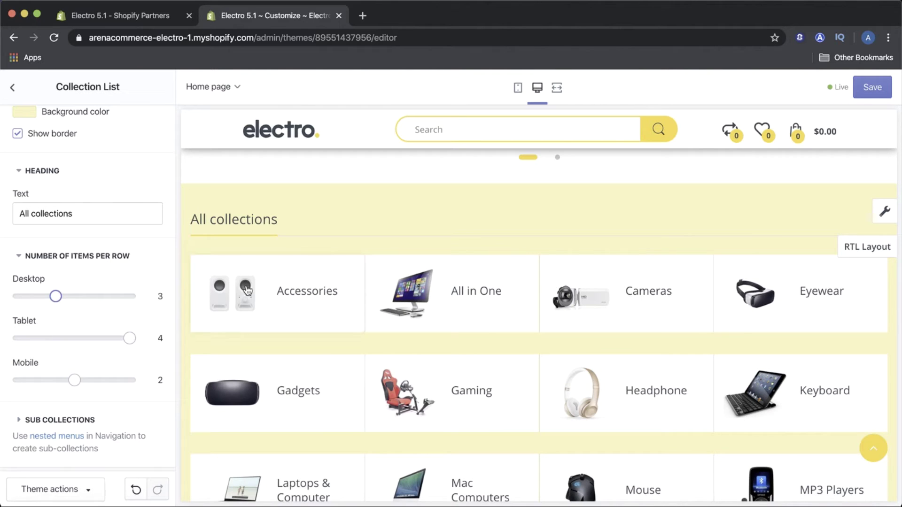
{"action": "scroll", "coordinate": [432, 317], "scroll_direction": "down", "scroll_amount": 2}
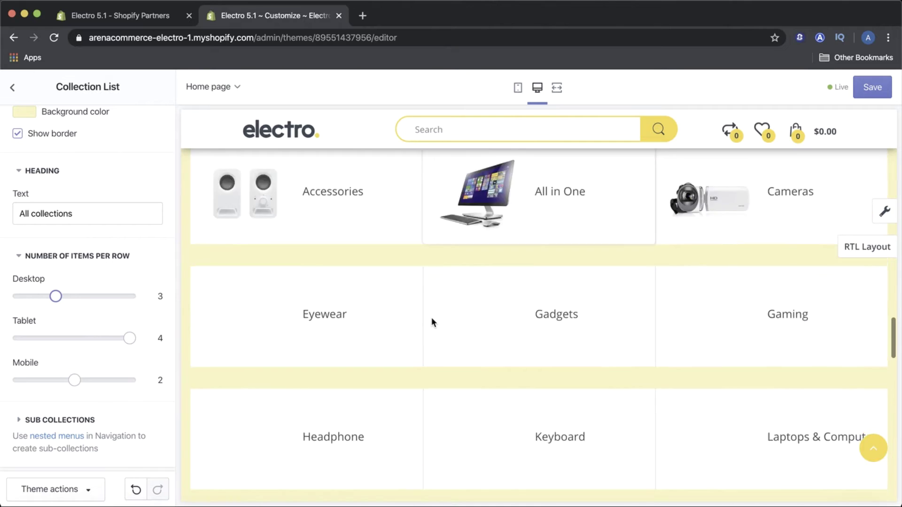
{"action": "scroll", "coordinate": [431, 317], "scroll_direction": "down", "scroll_amount": 2}
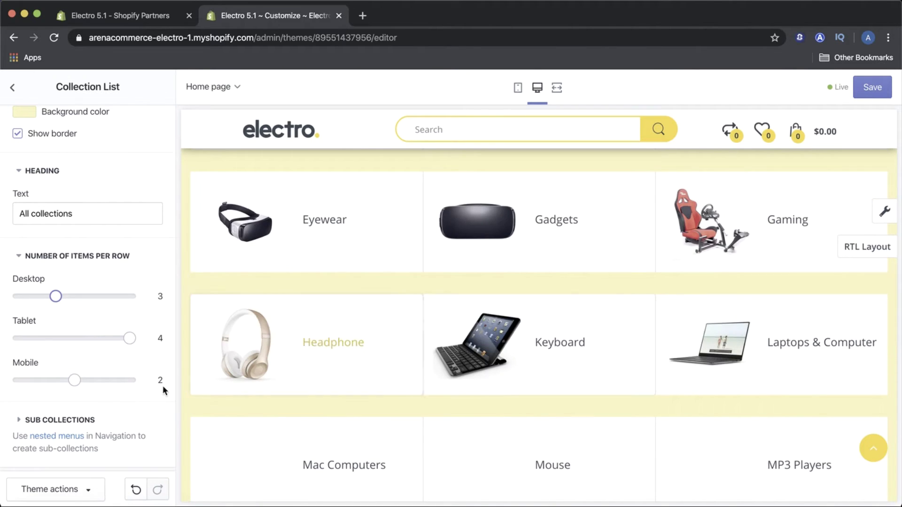
Assign the All Categories menu as the section's sub-collections menu and check the sub-collection links in the preview.
{"action": "scroll", "coordinate": [131, 398], "scroll_direction": "down", "scroll_amount": 4}
{"action": "left_click", "coordinate": [66, 314]}
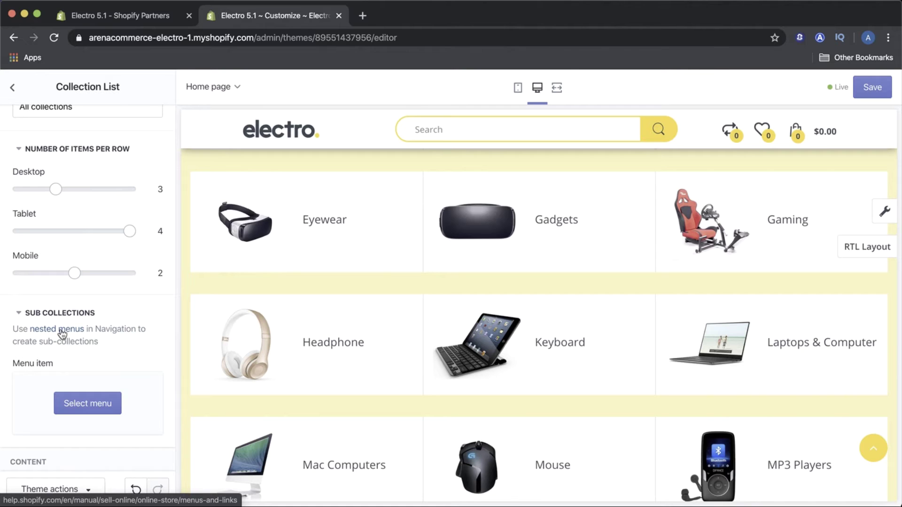
{"action": "scroll", "coordinate": [263, 336], "scroll_direction": "down", "scroll_amount": 6}
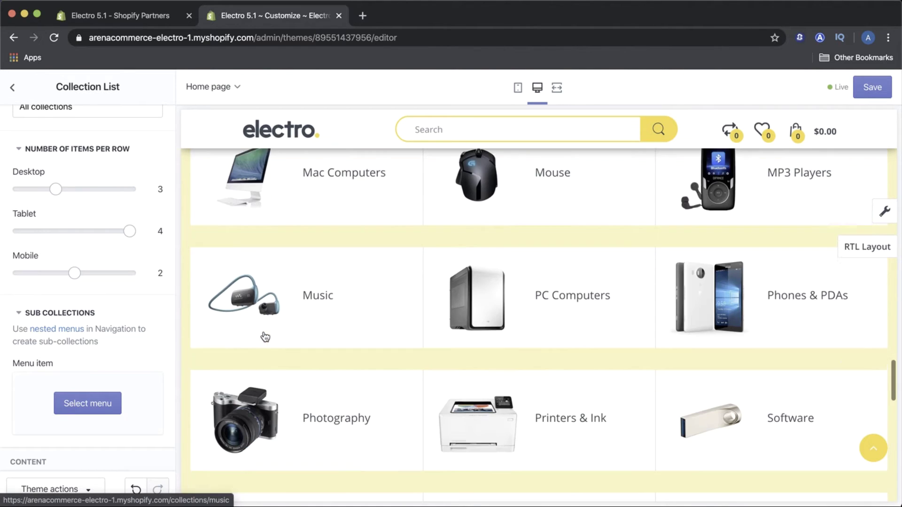
{"action": "scroll", "coordinate": [390, 289], "scroll_direction": "down", "scroll_amount": 8}
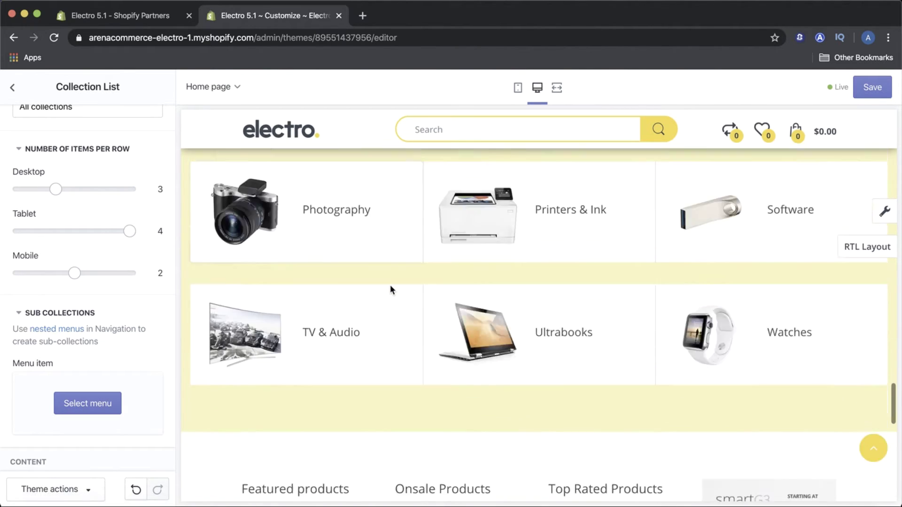
{"action": "scroll", "coordinate": [390, 286], "scroll_direction": "down", "scroll_amount": 5}
{"action": "scroll", "coordinate": [389, 286], "scroll_direction": "up", "scroll_amount": 7}
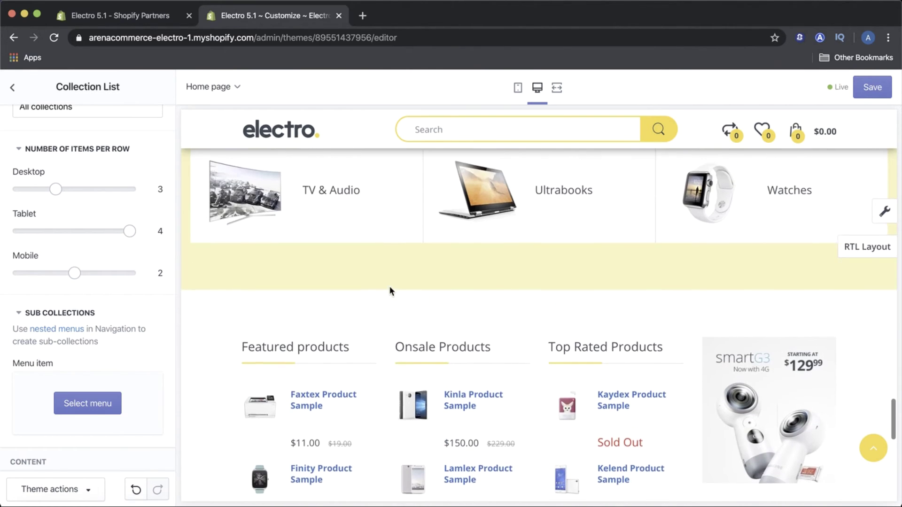
{"action": "left_click", "coordinate": [73, 412]}
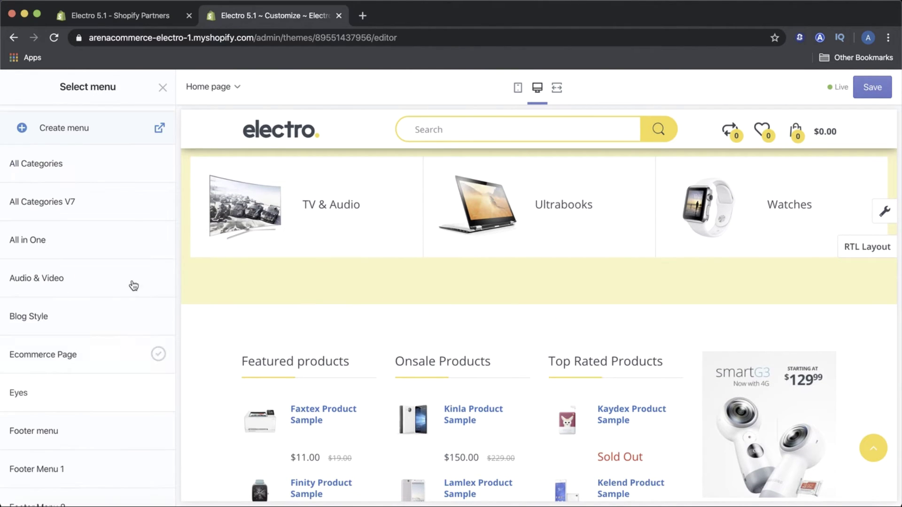
{"action": "left_click", "coordinate": [106, 179]}
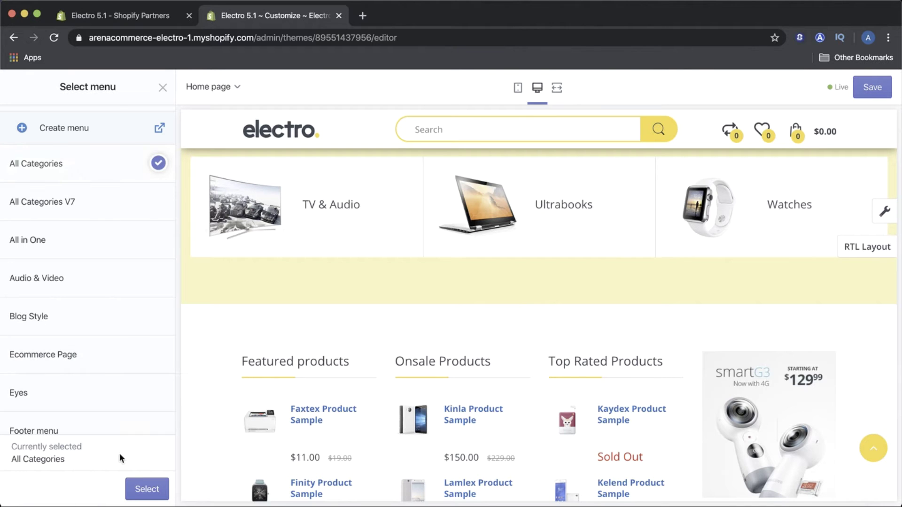
{"action": "left_click", "coordinate": [136, 488]}
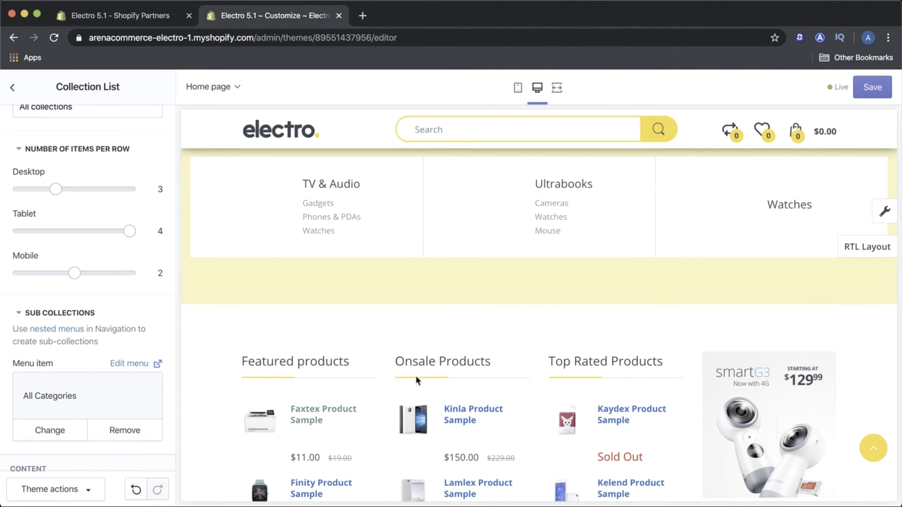
{"action": "scroll", "coordinate": [416, 376], "scroll_direction": "up", "scroll_amount": 2}
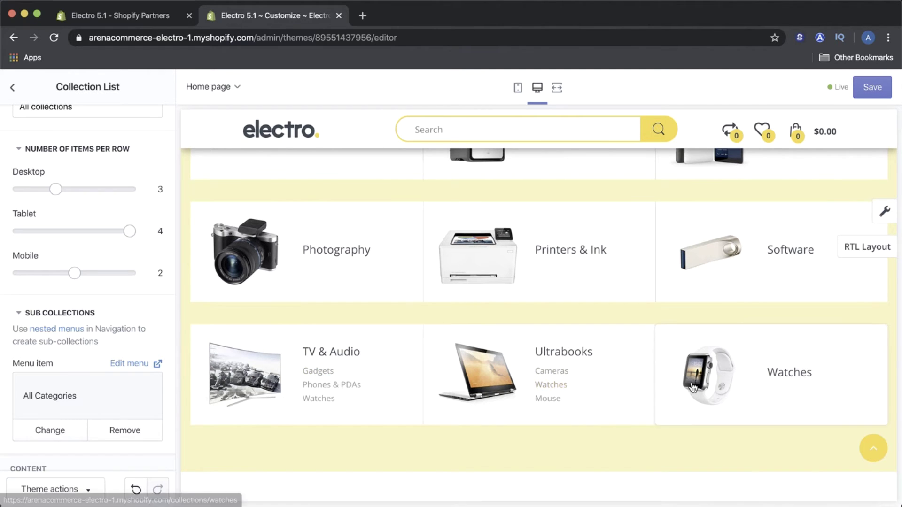
{"action": "scroll", "coordinate": [693, 385], "scroll_direction": "up", "scroll_amount": 8}
{"action": "scroll", "coordinate": [694, 386], "scroll_direction": "down", "scroll_amount": 4}
{"action": "scroll", "coordinate": [694, 388], "scroll_direction": "down", "scroll_amount": 3}
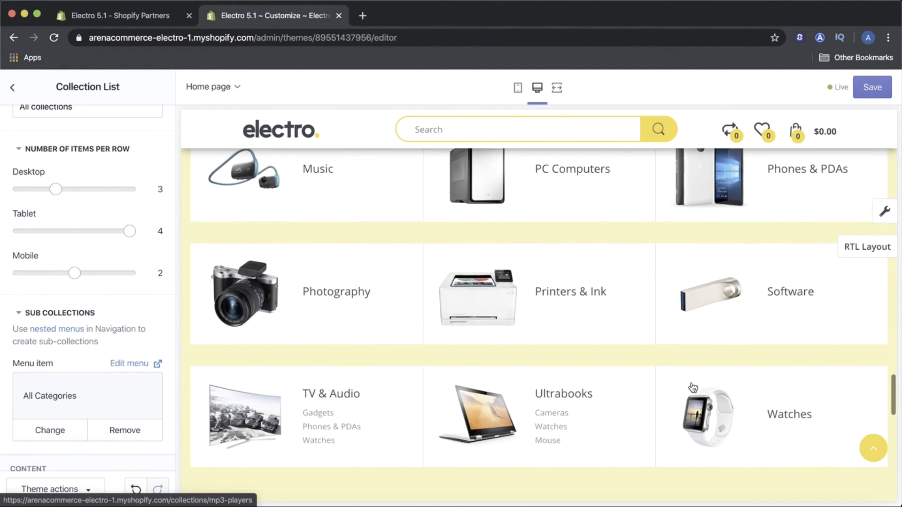
{"action": "scroll", "coordinate": [536, 316], "scroll_direction": "up", "scroll_amount": 8}
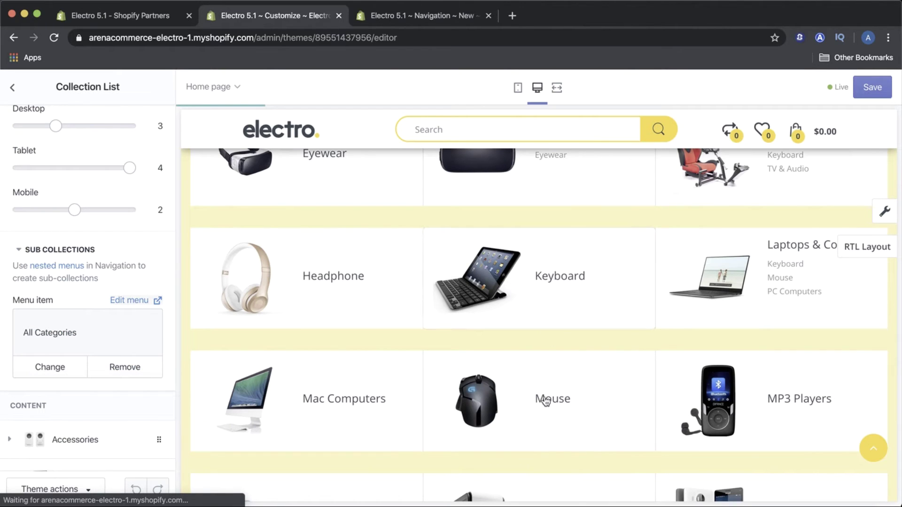
Switch to the Navigation page and add a menu item named Mouse linked to /collections/mouse.
{"action": "left_click", "coordinate": [400, 19]}
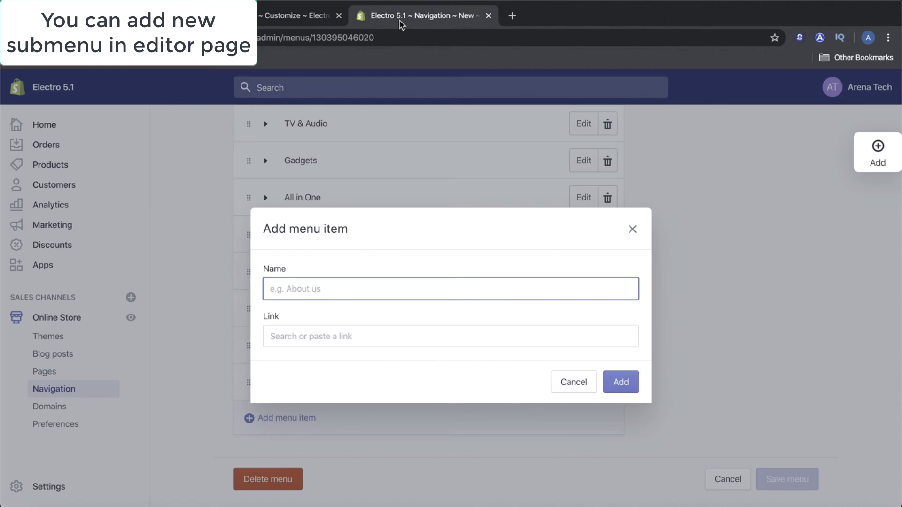
{"action": "type", "text": "/"}
{"action": "key", "text": "BackSpace"}
{"action": "type", "text": "Mouse"}
{"action": "left_click", "coordinate": [303, 341]}
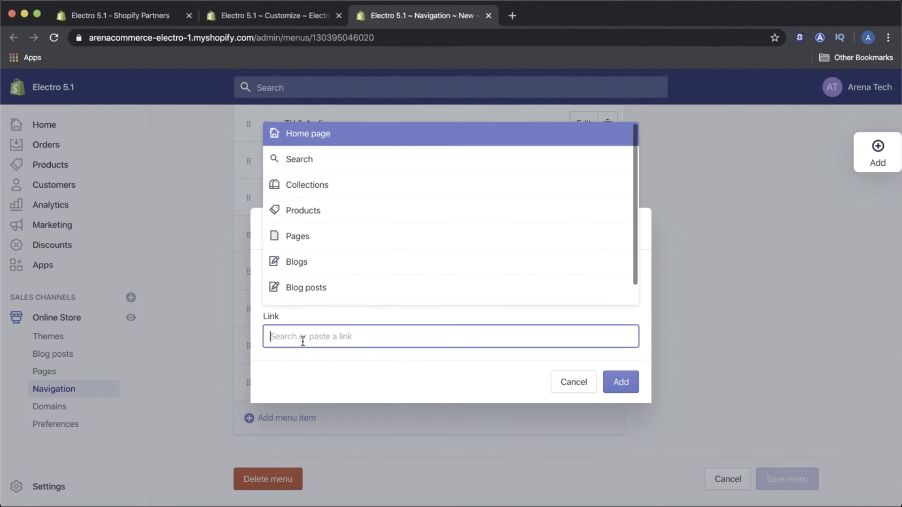
{"action": "type", "text": "/c"}
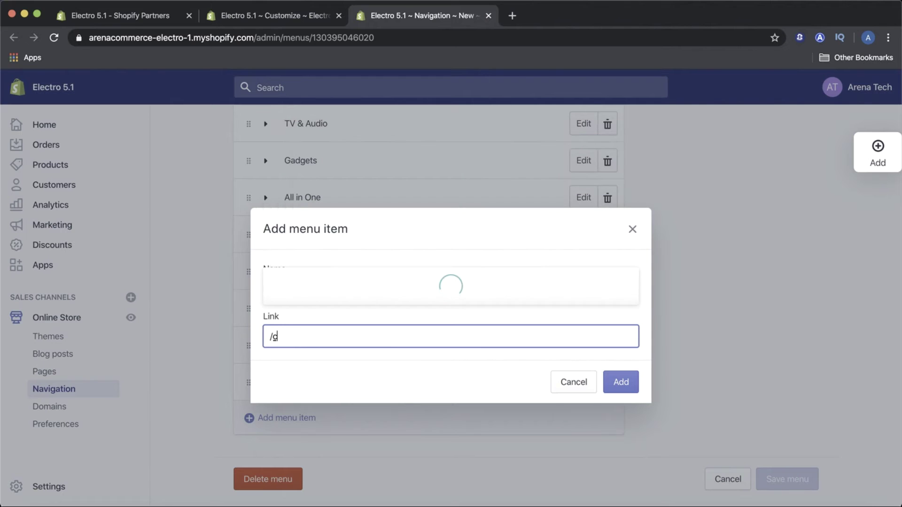
{"action": "type", "text": "ollections"}
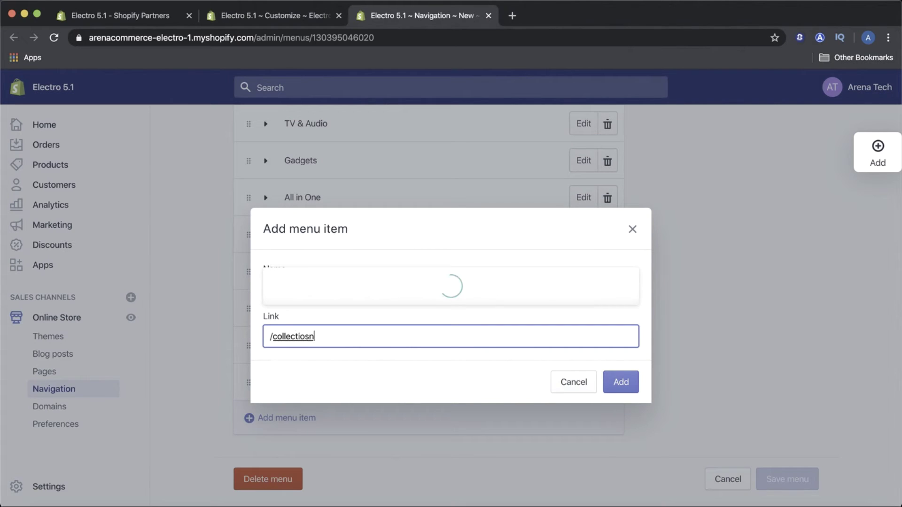
{"action": "type", "text": "/mouse"}
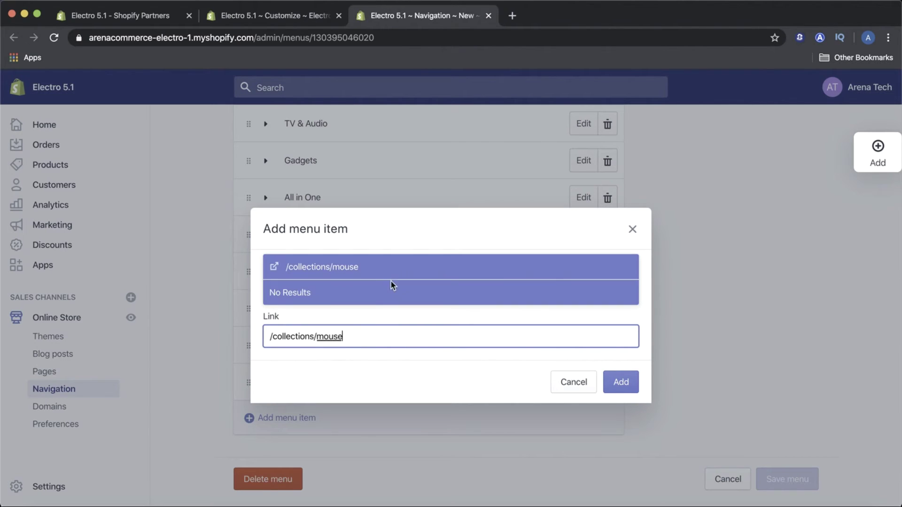
{"action": "left_click", "coordinate": [378, 269]}
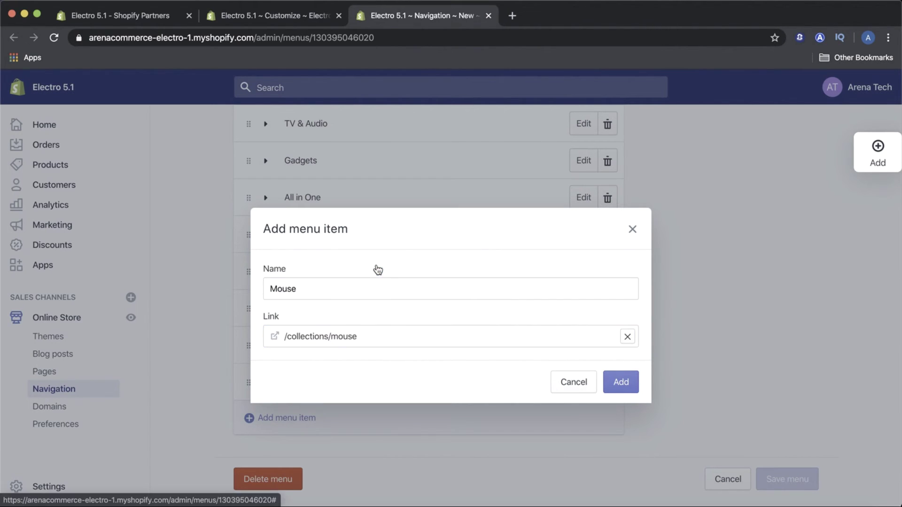
{"action": "left_click", "coordinate": [620, 382]}
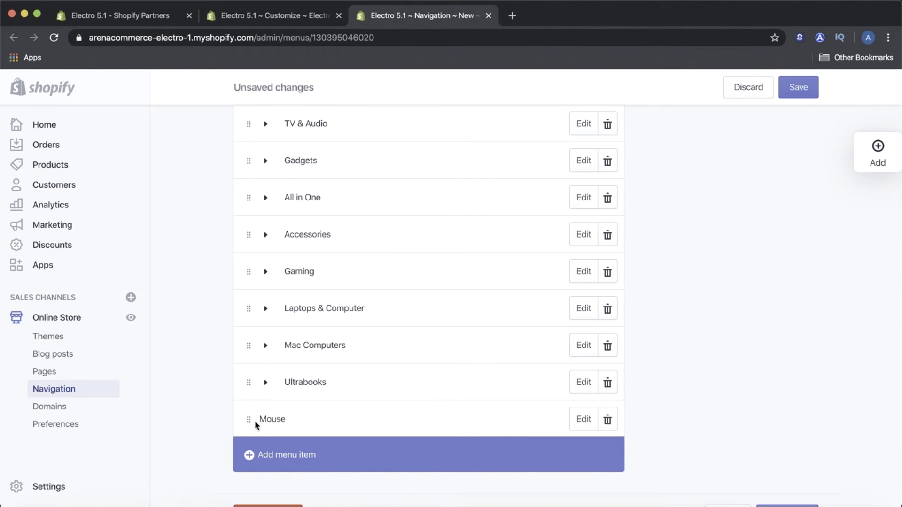
Add a menu item named Tab 1 linked to /collections/tab1 and nest it under Mouse.
{"action": "left_click", "coordinate": [249, 455]}
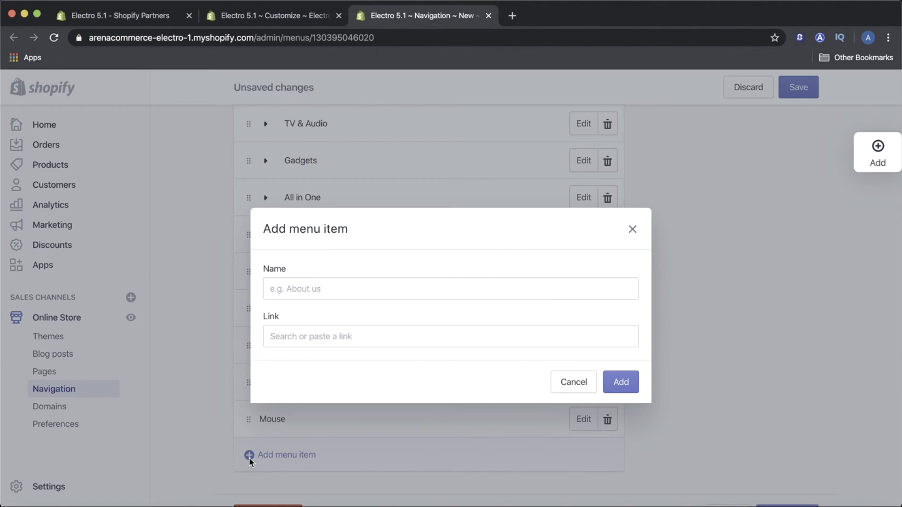
{"action": "left_click", "coordinate": [451, 287]}
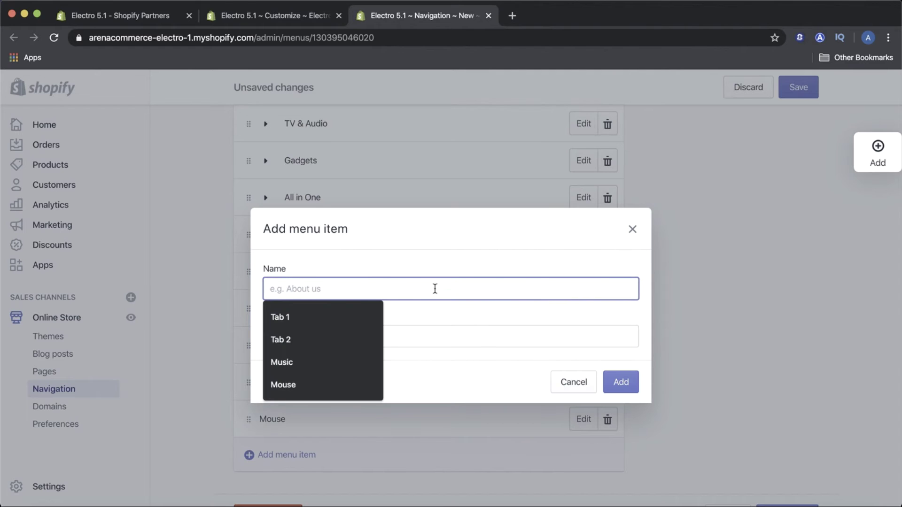
{"action": "left_click", "coordinate": [338, 327]}
{"action": "left_click", "coordinate": [330, 333]}
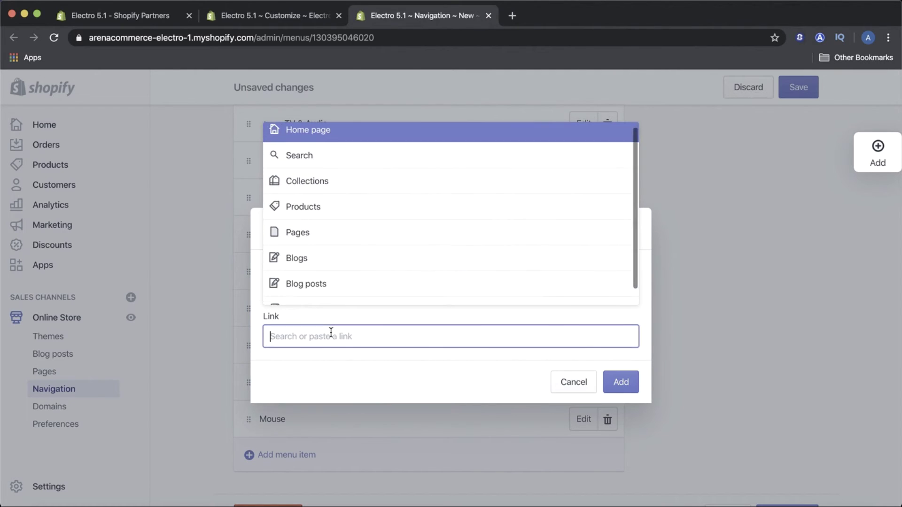
{"action": "type", "text": "/c"}
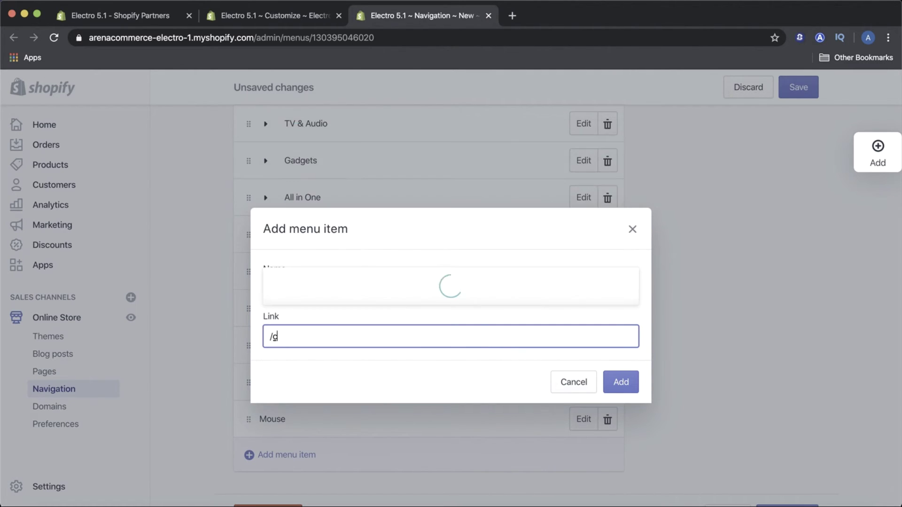
{"action": "type", "text": "ollections"}
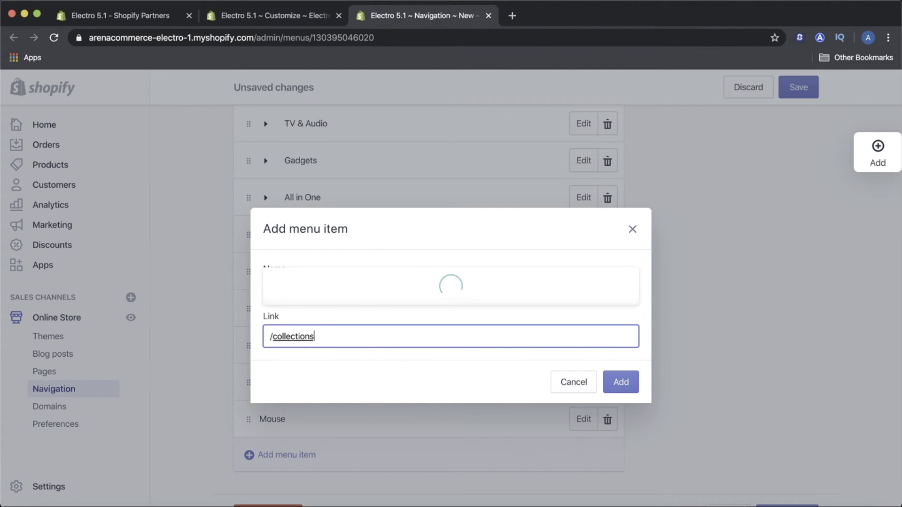
{"action": "type", "text": "/tab1"}
{"action": "left_click", "coordinate": [415, 278]}
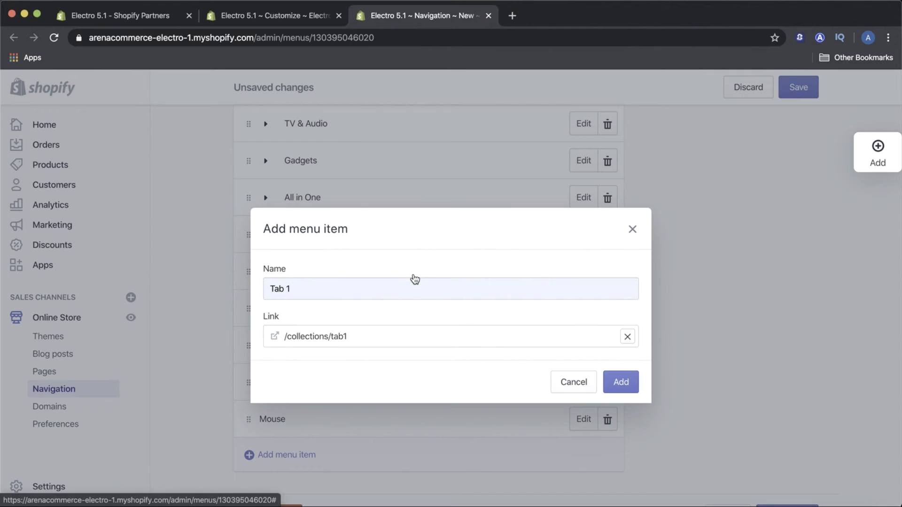
{"action": "left_click", "coordinate": [621, 381]}
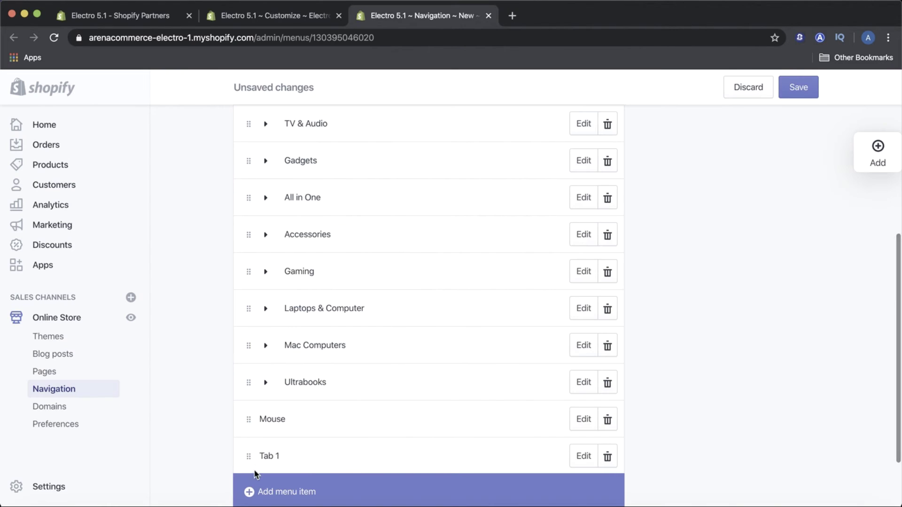
{"action": "left_click_drag", "start_coordinate": [262, 449], "coordinate": [271, 438]}
Add a second sub-item named Tab 2 linked to /collections/tab2 under the Mouse menu item.
{"action": "left_click", "coordinate": [269, 492]}
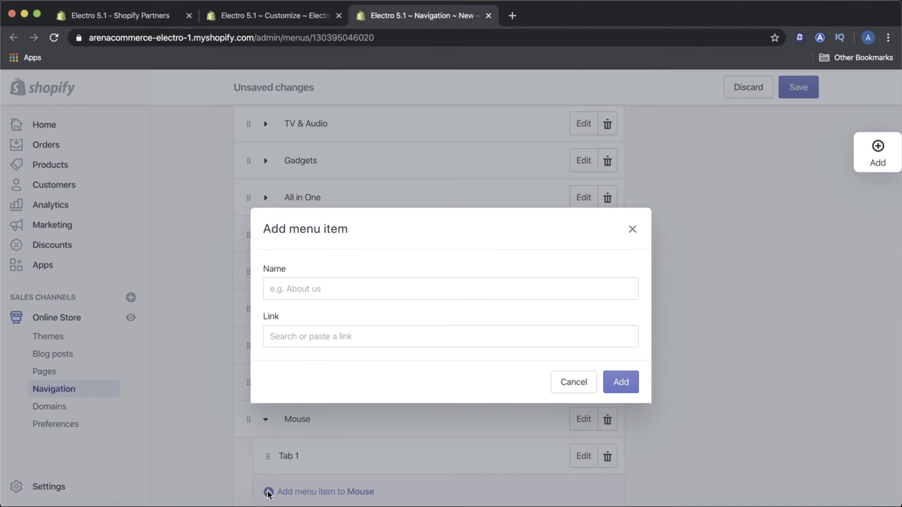
{"action": "left_click", "coordinate": [405, 291]}
{"action": "type", "text": "tab"}
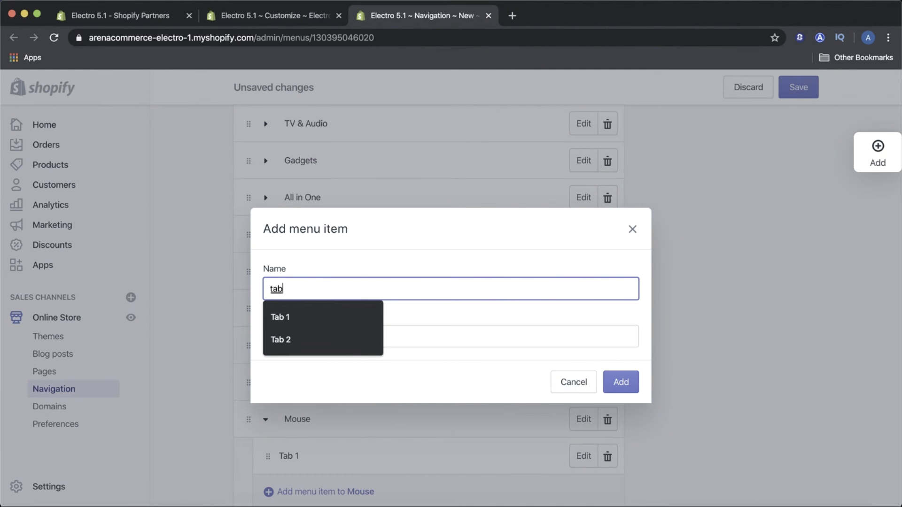
{"action": "left_click", "coordinate": [332, 334]}
{"action": "left_click", "coordinate": [332, 331]}
{"action": "type", "text": "/"}
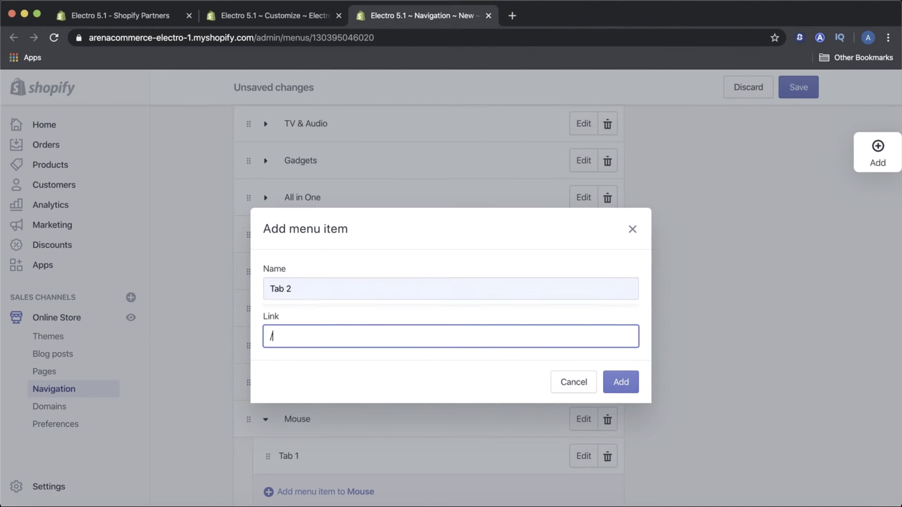
{"action": "type", "text": "collecti"}
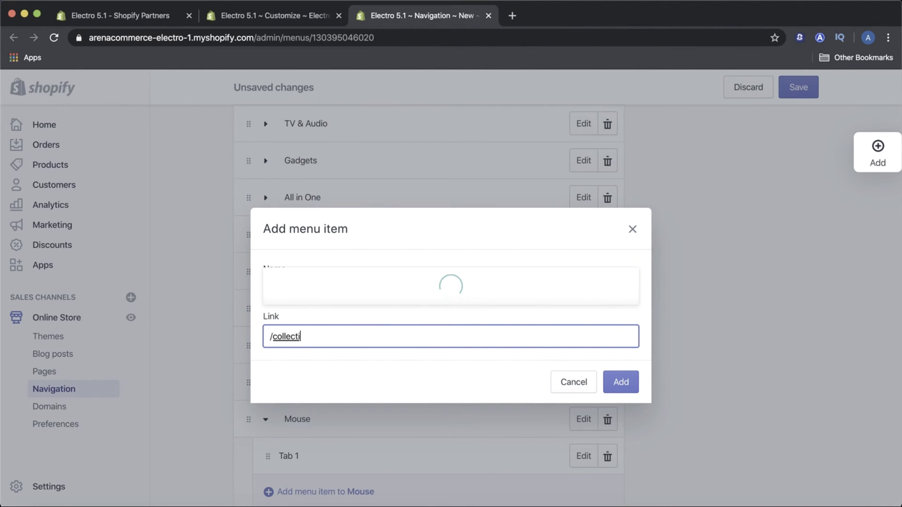
{"action": "type", "text": "ons/tab2"}
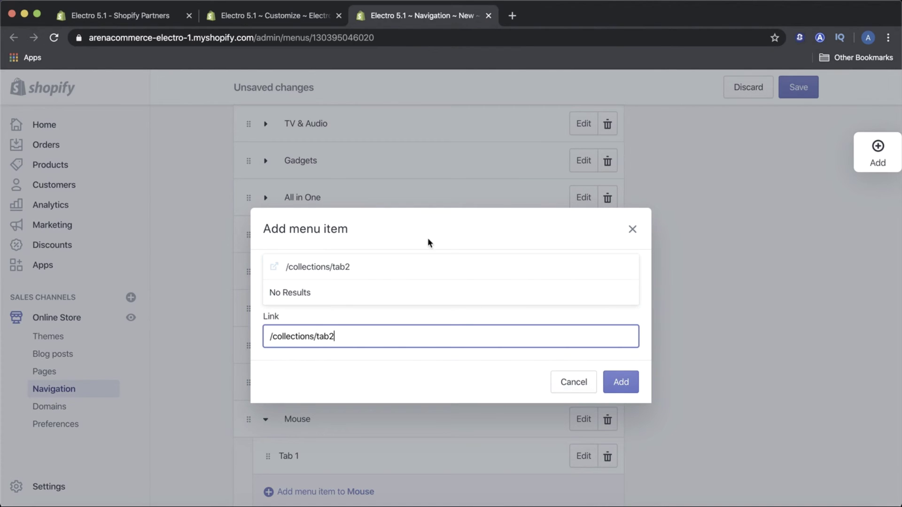
{"action": "left_click", "coordinate": [426, 263]}
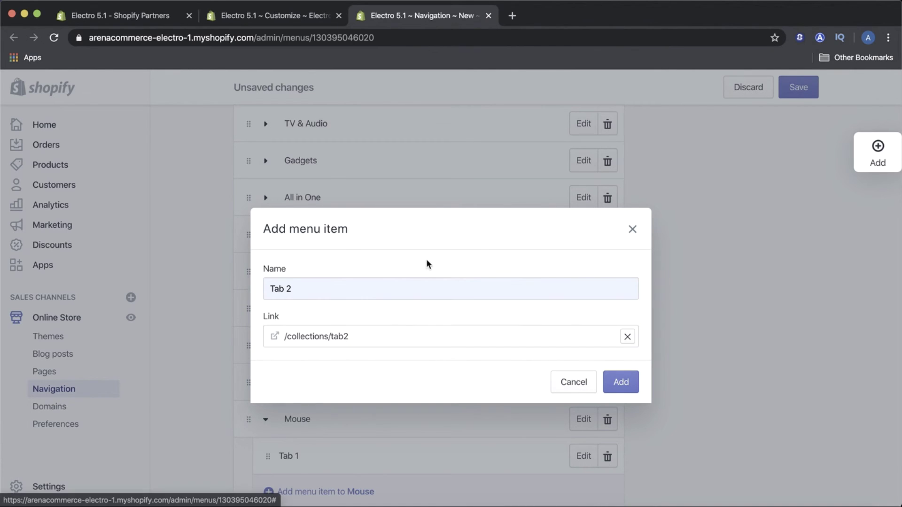
{"action": "left_click", "coordinate": [632, 387]}
Save the menu and check the Mouse collection's sub-collection links in the theme editor preview.
{"action": "scroll", "coordinate": [540, 390], "scroll_direction": "down", "scroll_amount": 3}
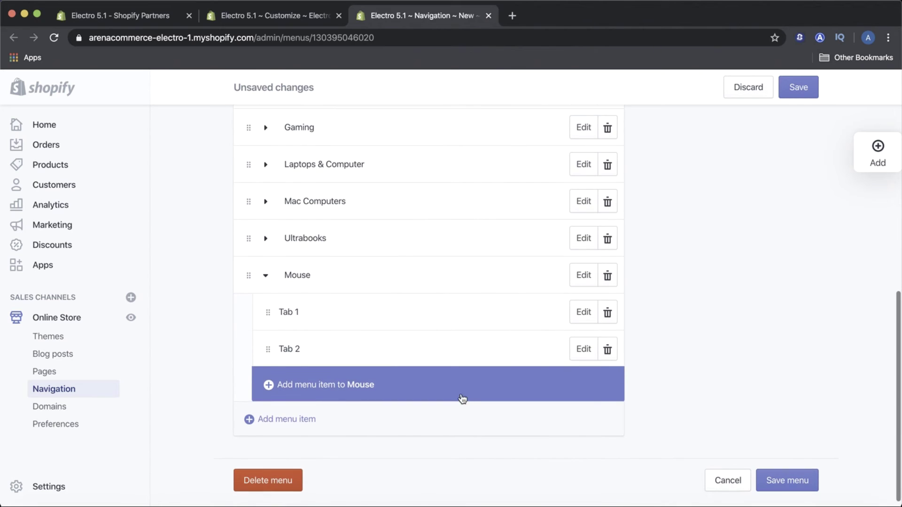
{"action": "left_click", "coordinate": [782, 476]}
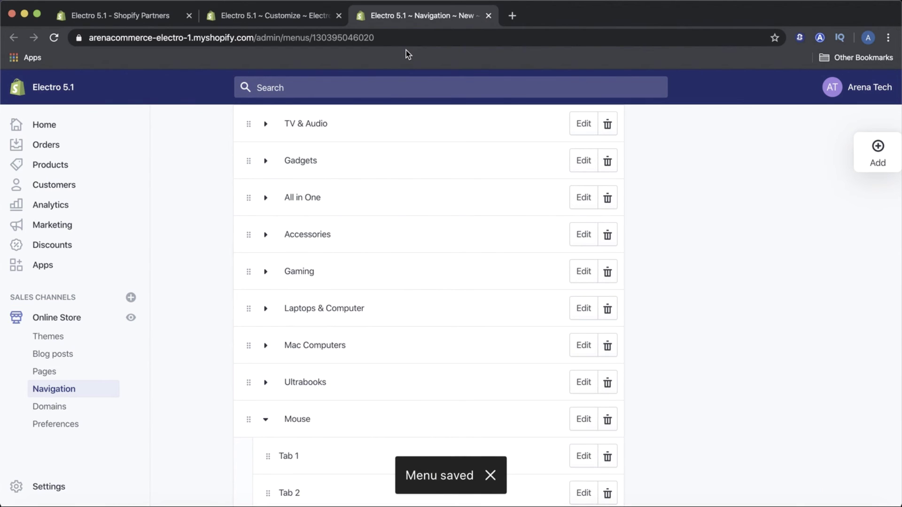
{"action": "left_click", "coordinate": [301, 18]}
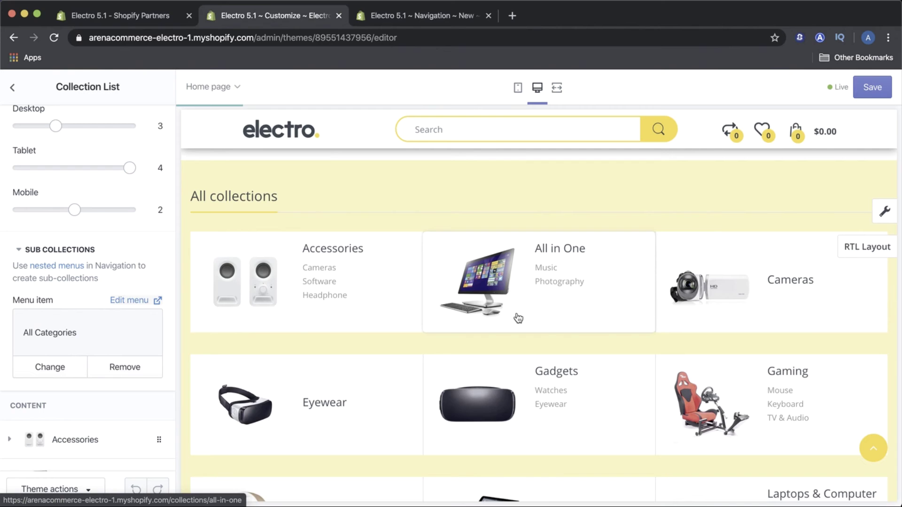
{"action": "scroll", "coordinate": [518, 319], "scroll_direction": "down", "scroll_amount": 2}
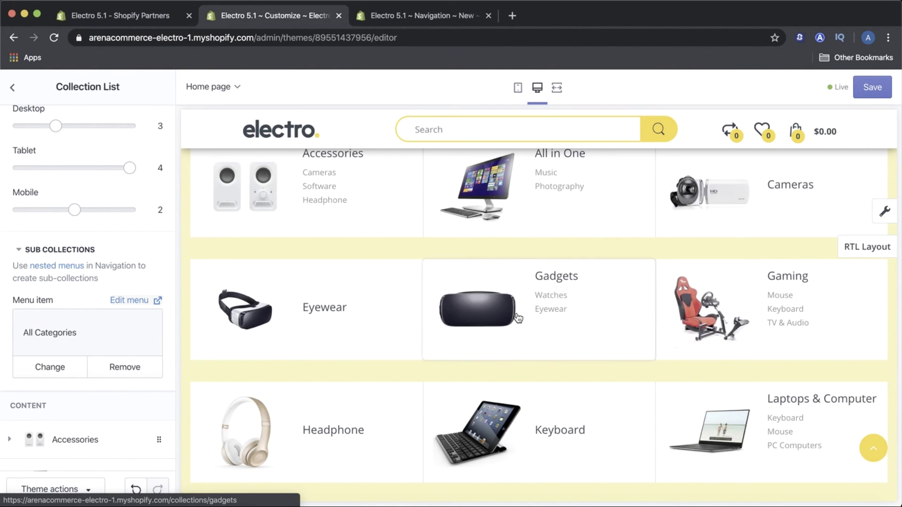
{"action": "scroll", "coordinate": [518, 319], "scroll_direction": "down", "scroll_amount": 5}
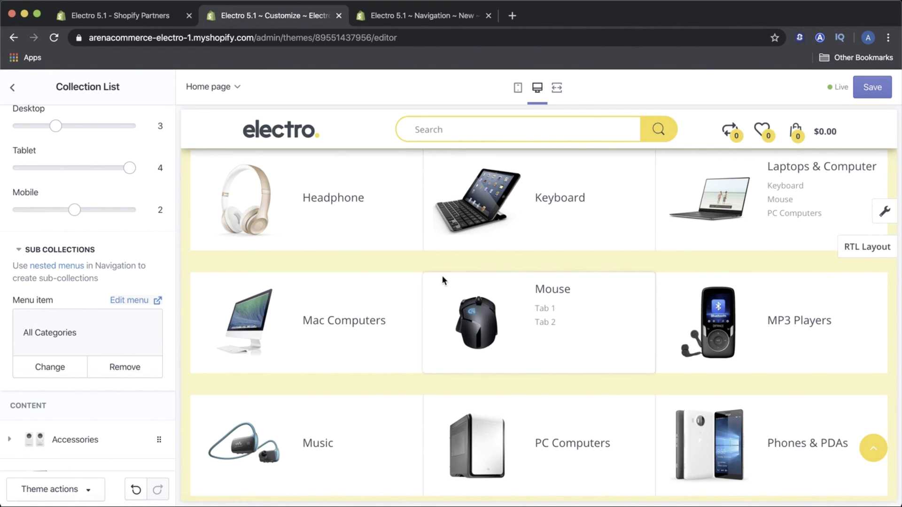
{"action": "scroll", "coordinate": [441, 277], "scroll_direction": "up", "scroll_amount": 3}
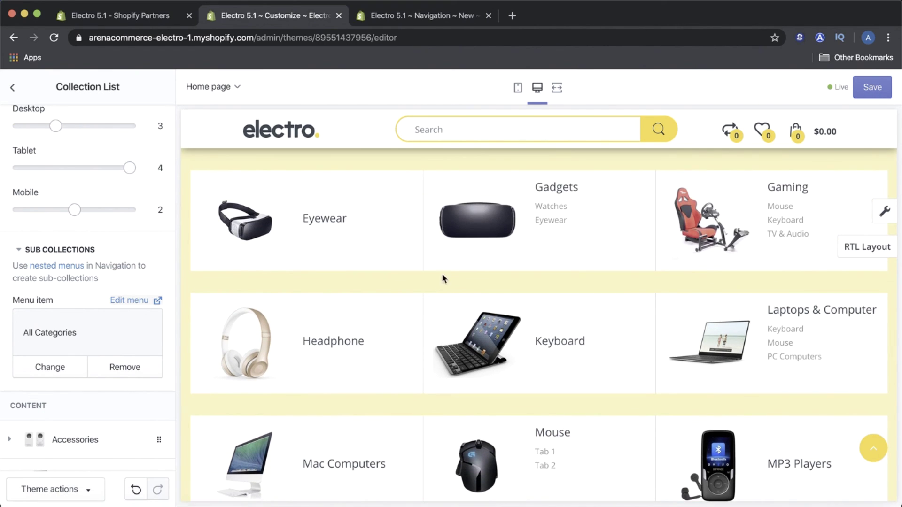
Return to the home page's section list, hide the Collection List section and look over the remaining sections.
{"action": "left_click", "coordinate": [12, 87]}
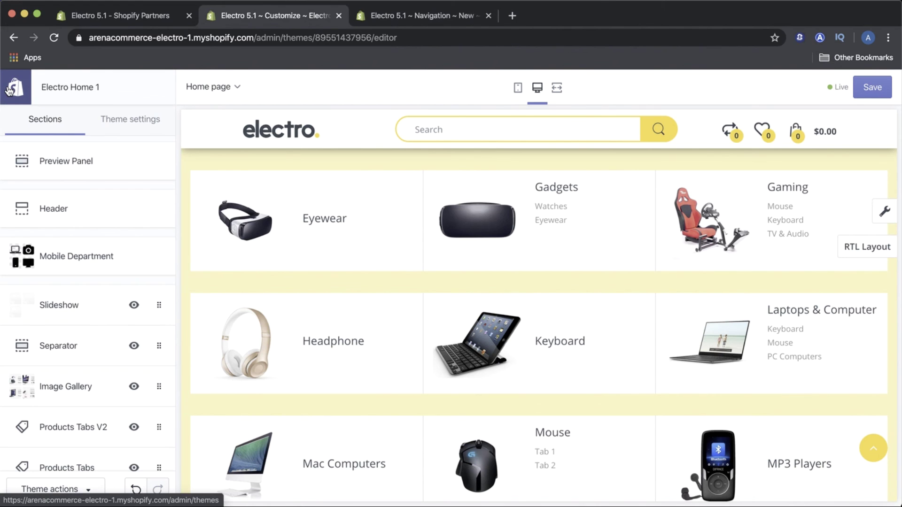
{"action": "scroll", "coordinate": [72, 245], "scroll_direction": "down", "scroll_amount": 5}
{"action": "scroll", "coordinate": [84, 281], "scroll_direction": "down", "scroll_amount": 1}
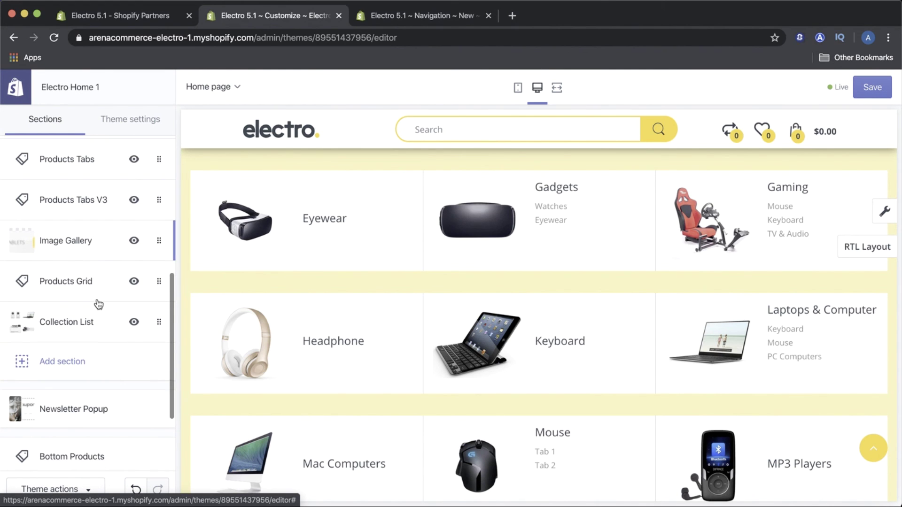
{"action": "left_click", "coordinate": [133, 323]}
{"action": "scroll", "coordinate": [111, 280], "scroll_direction": "up", "scroll_amount": 1}
{"action": "scroll", "coordinate": [111, 280], "scroll_direction": "up", "scroll_amount": 4}
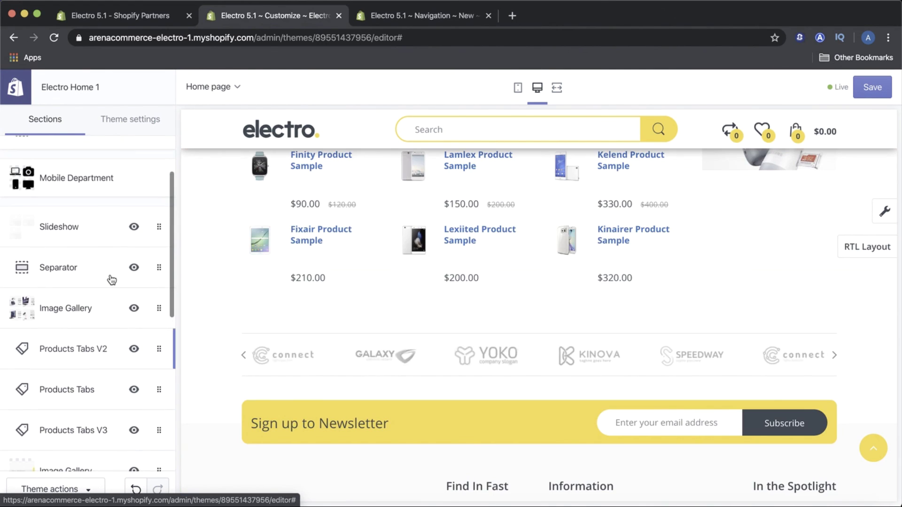
{"action": "scroll", "coordinate": [111, 280], "scroll_direction": "down", "scroll_amount": 6}
{"action": "scroll", "coordinate": [111, 280], "scroll_direction": "down", "scroll_amount": 2}
{"action": "scroll", "coordinate": [112, 280], "scroll_direction": "up", "scroll_amount": 6}
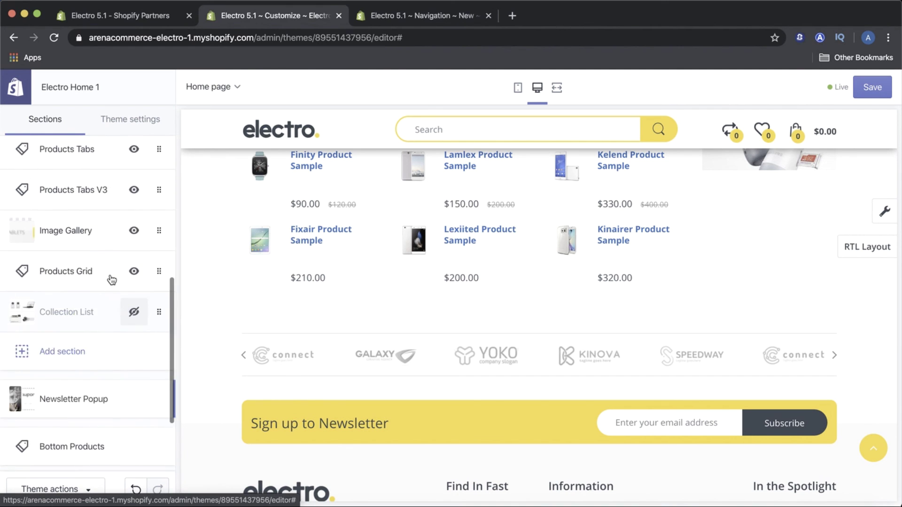
{"action": "scroll", "coordinate": [412, 268], "scroll_direction": "up", "scroll_amount": 10}
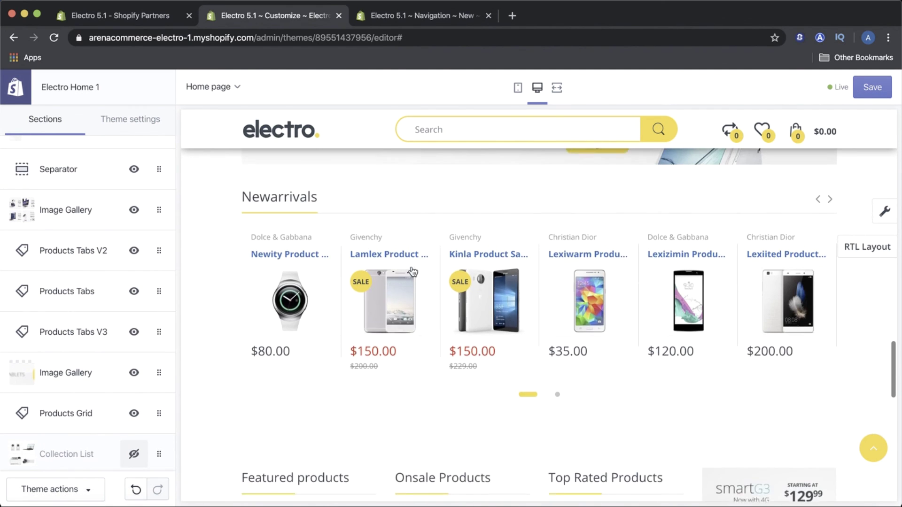
{"action": "scroll", "coordinate": [412, 268], "scroll_direction": "up", "scroll_amount": 5}
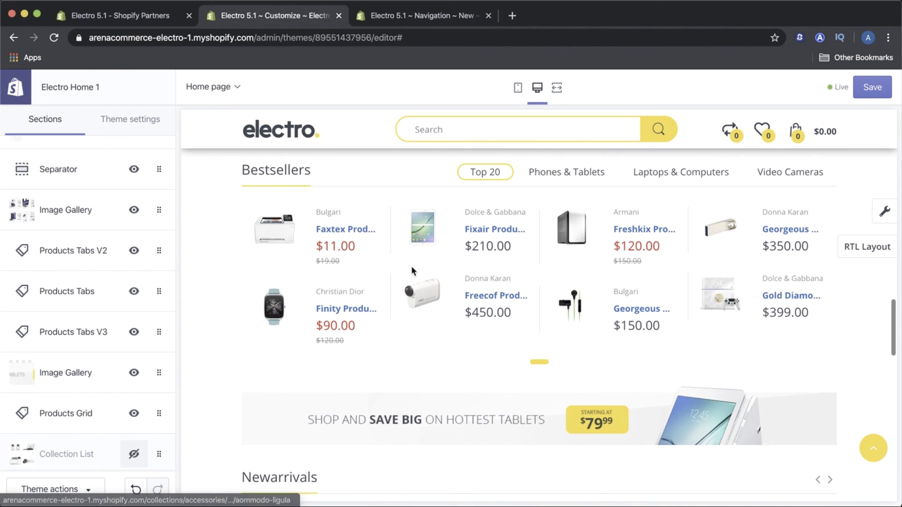